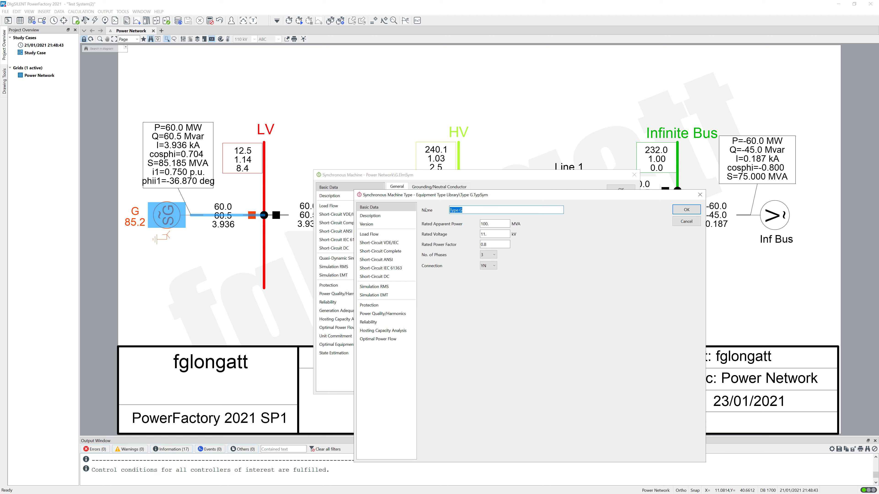
Step: Switch the RMS simulation model of generator G's type from Standard to Classical
click(378, 286)
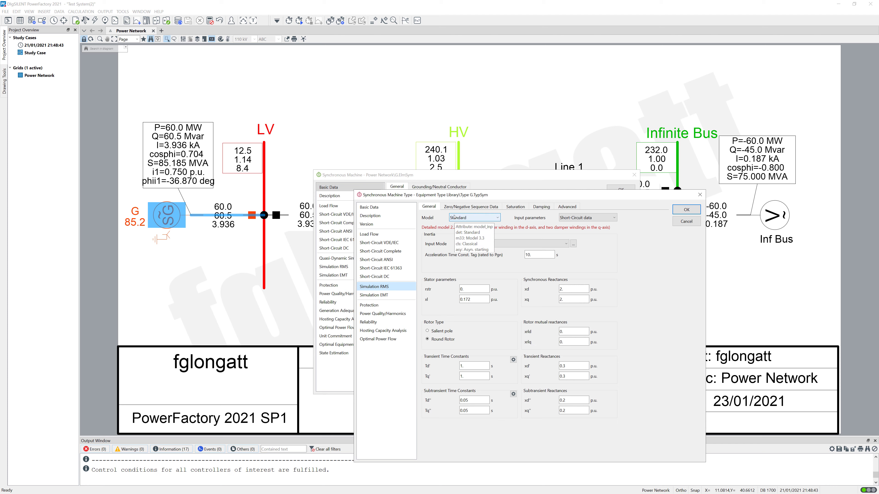
click(457, 218)
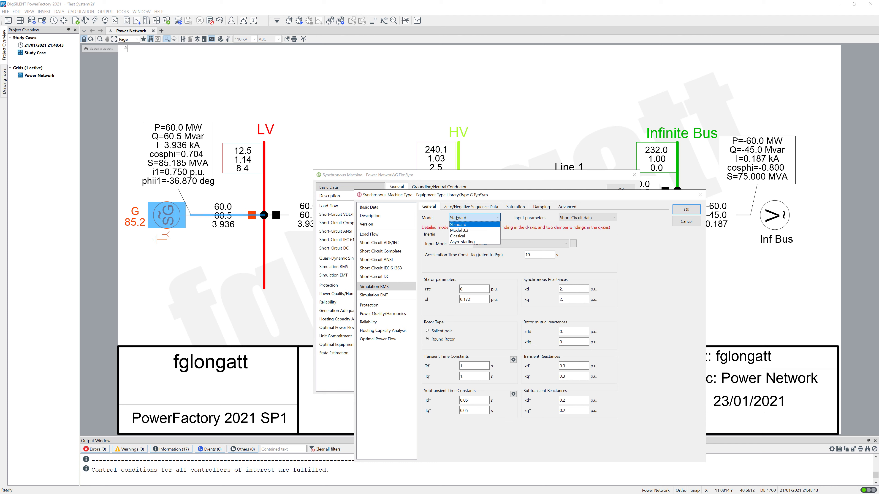
click(488, 225)
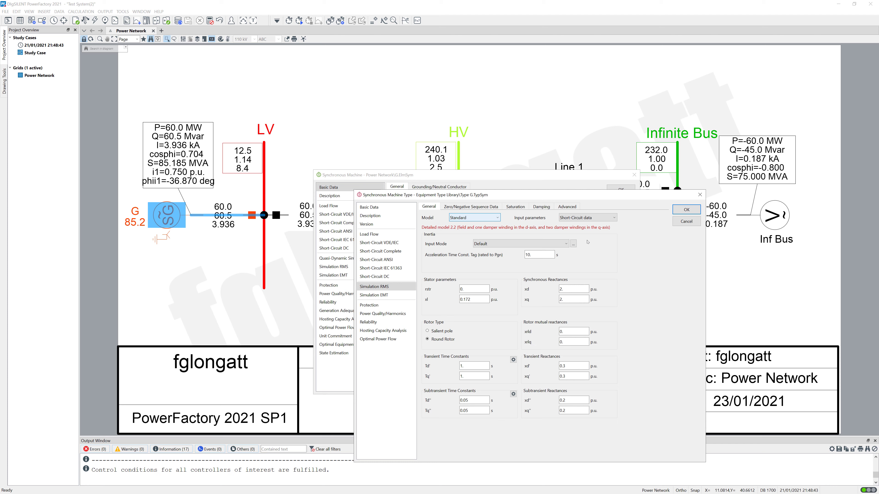
click(488, 217)
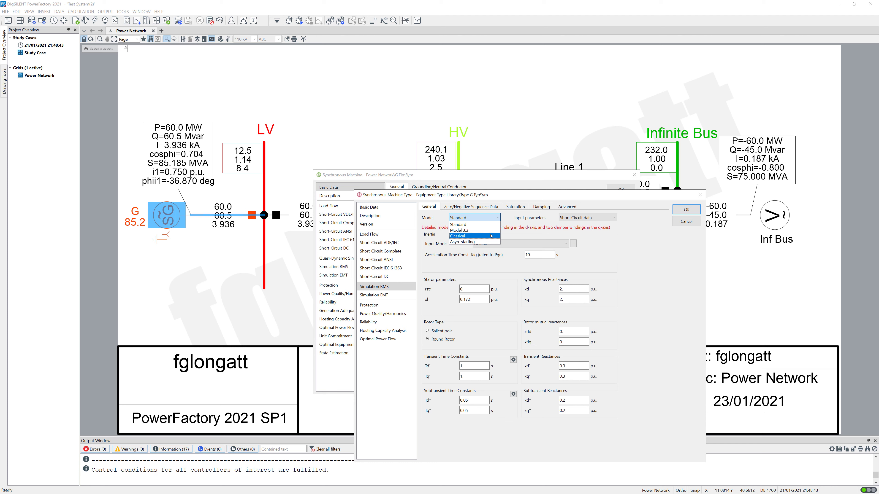
click(491, 235)
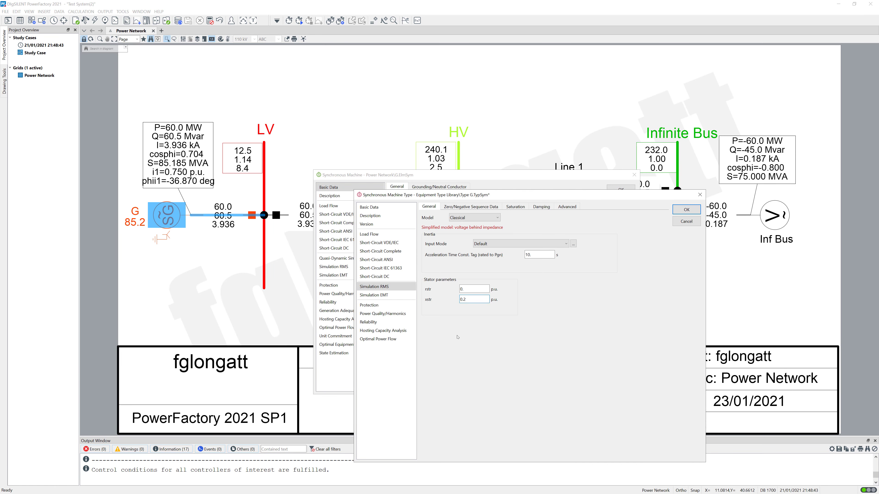
Step: Check the stator reactance xstr against the example slide, marking the generator's transient reactance and inertia constant there
double_click(465, 299)
key(alt+Tab)
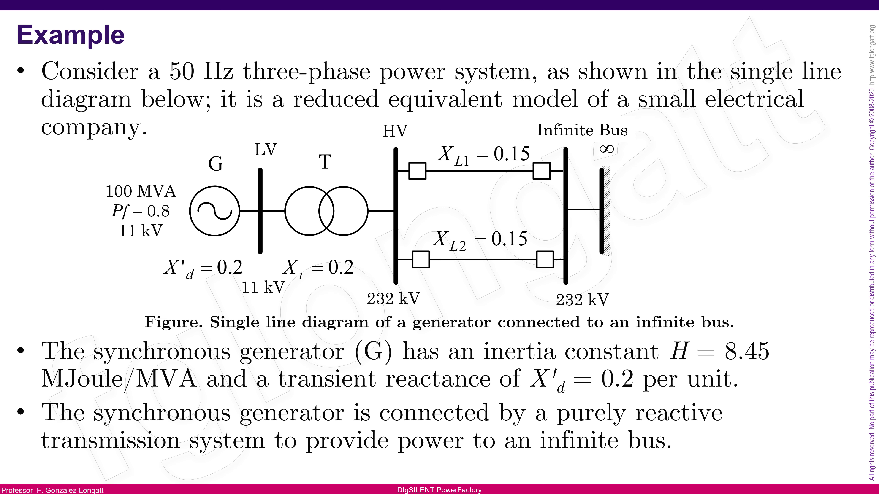
mouse_move(578, 352)
mouse_down()
mouse_move(501, 363)
mouse_move(593, 397)
mouse_move(703, 400)
mouse_move(714, 364)
mouse_move(587, 353)
mouse_up()
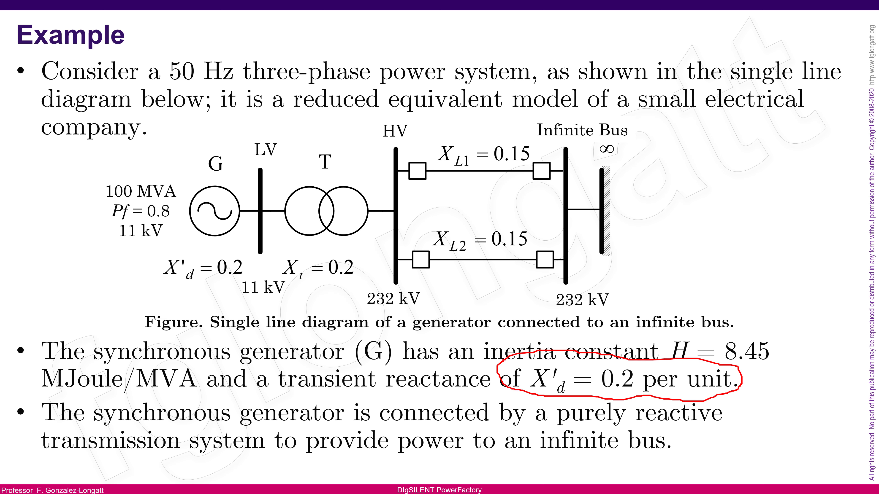
drag(249, 394, 477, 399)
mouse_move(778, 326)
mouse_down()
mouse_move(739, 373)
mouse_move(772, 362)
mouse_up()
mouse_move(42, 394)
mouse_down()
mouse_move(106, 395)
mouse_move(218, 368)
mouse_move(30, 357)
mouse_up()
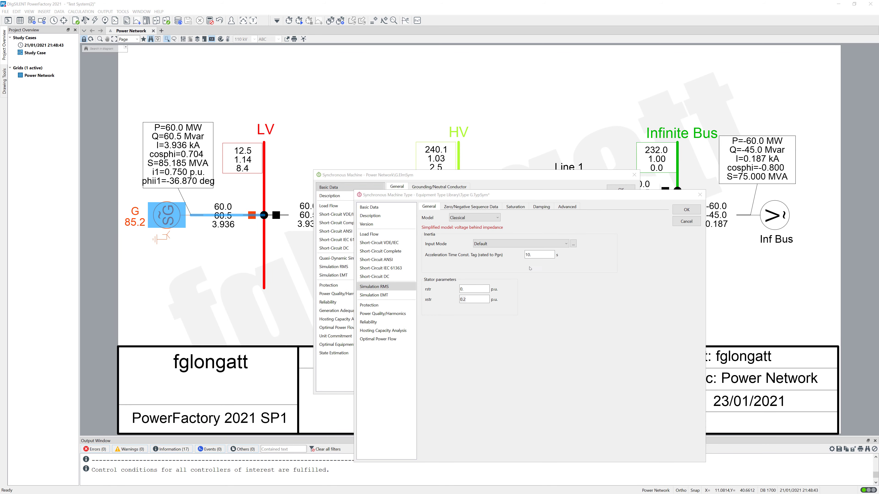
Step: Set the generator type's inertia input mode to Inertia Constant H (rated to Sgn) with 8.45 s and save the generator
click(480, 299)
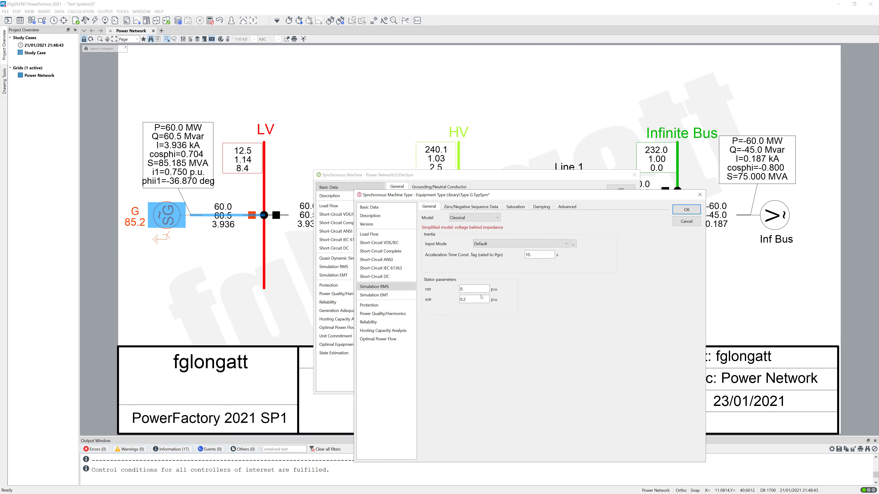
drag(481, 298, 441, 296)
click(498, 244)
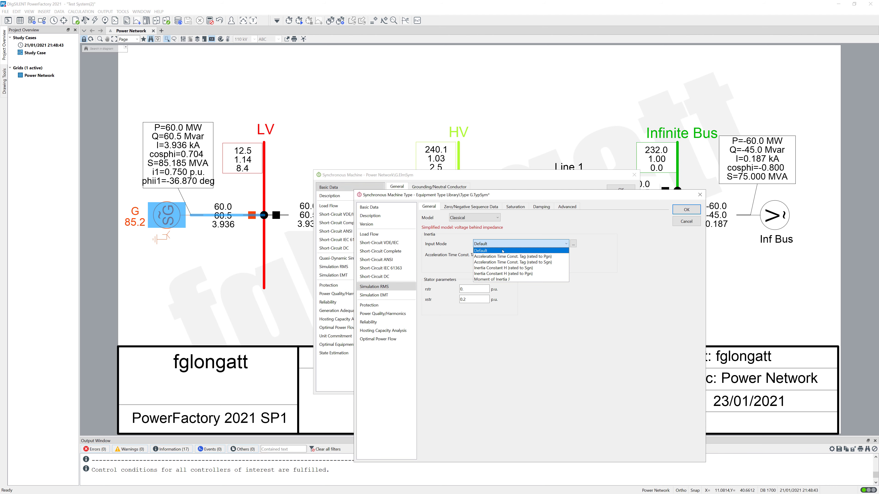
click(512, 270)
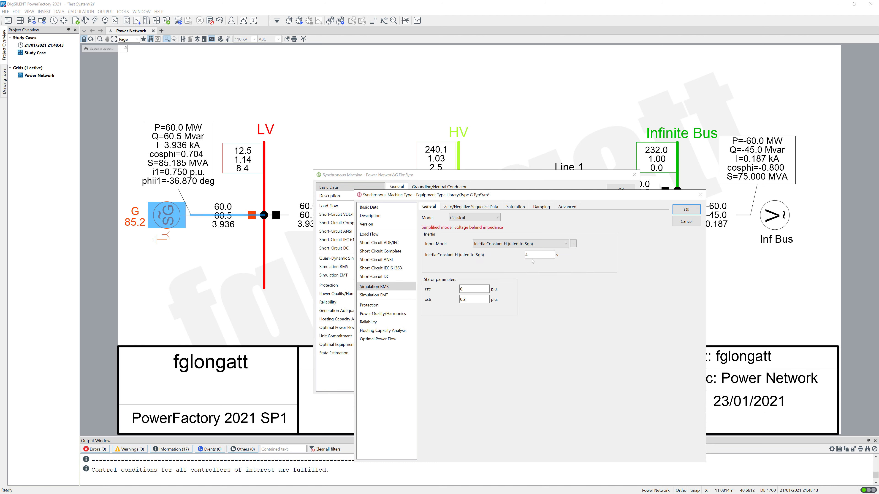
drag(535, 256, 505, 257)
text(8.45)
click(686, 209)
click(620, 190)
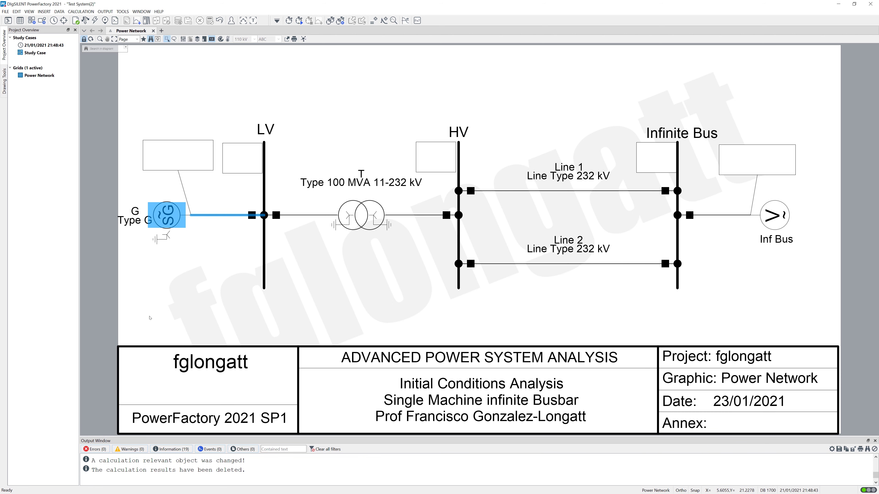
Step: Reopen generator G's type to verify its RMS simulation model, inertia and stator parameters, and close it again
double_click(160, 215)
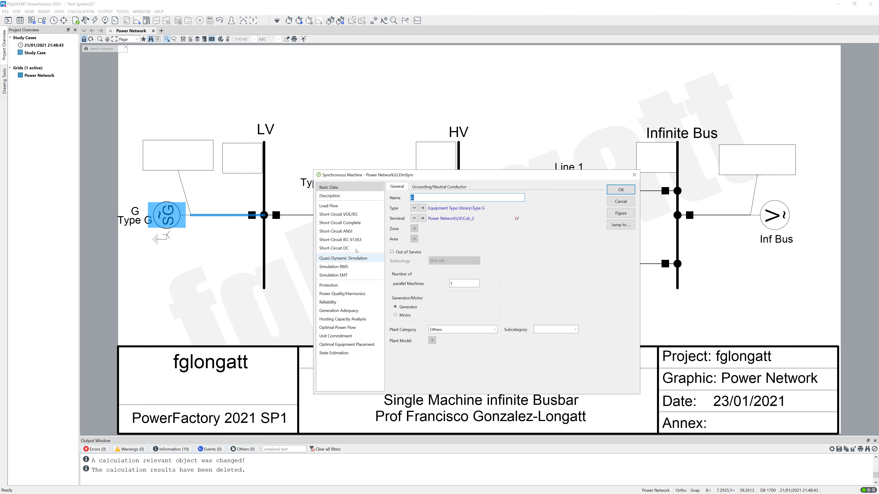
click(422, 208)
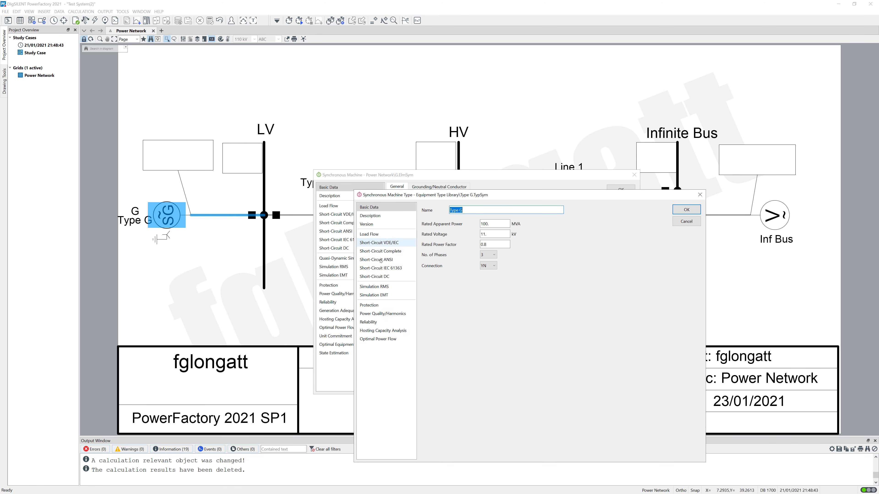
click(374, 286)
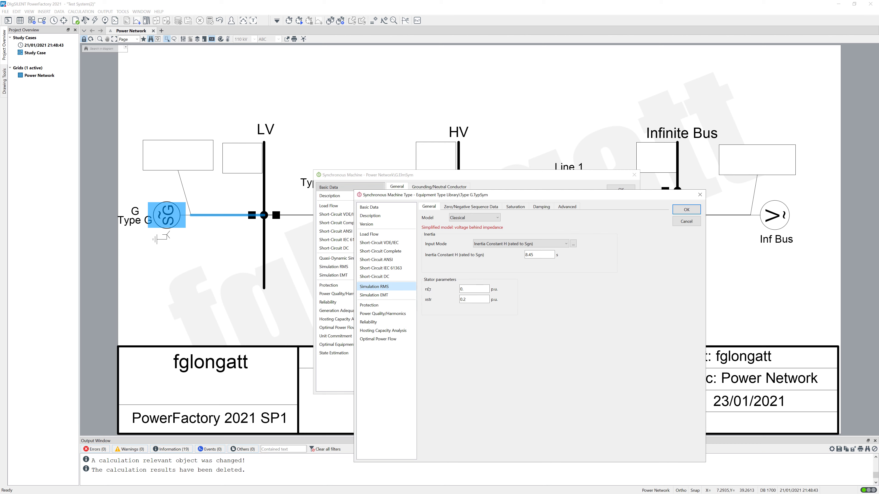
click(686, 214)
click(621, 190)
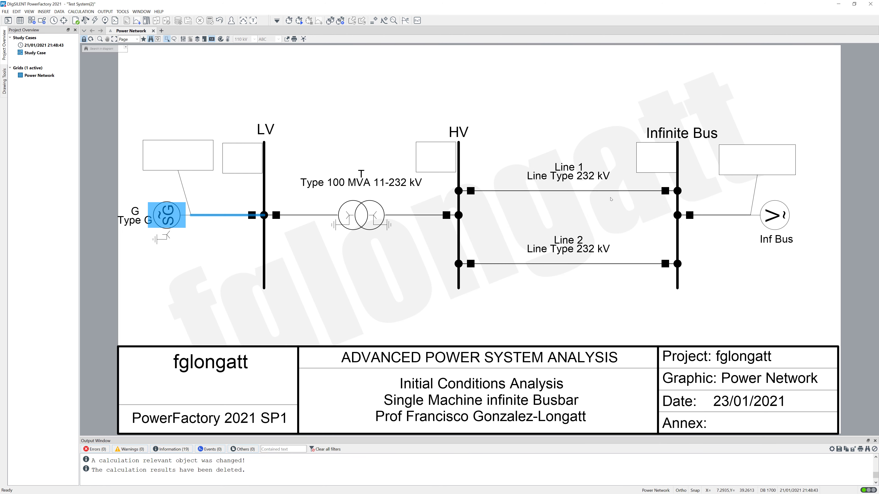
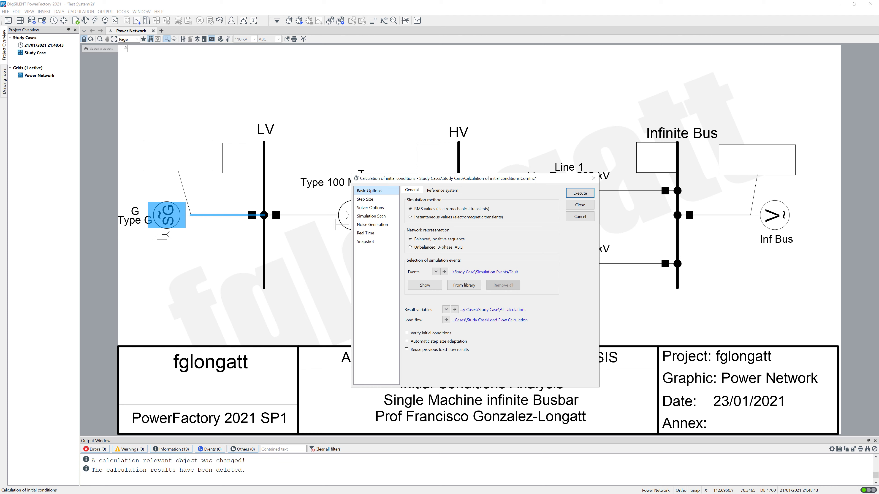
Step: Review the step size, solver and simulation scan settings and run the balanced RMS initial conditions calculation
click(377, 200)
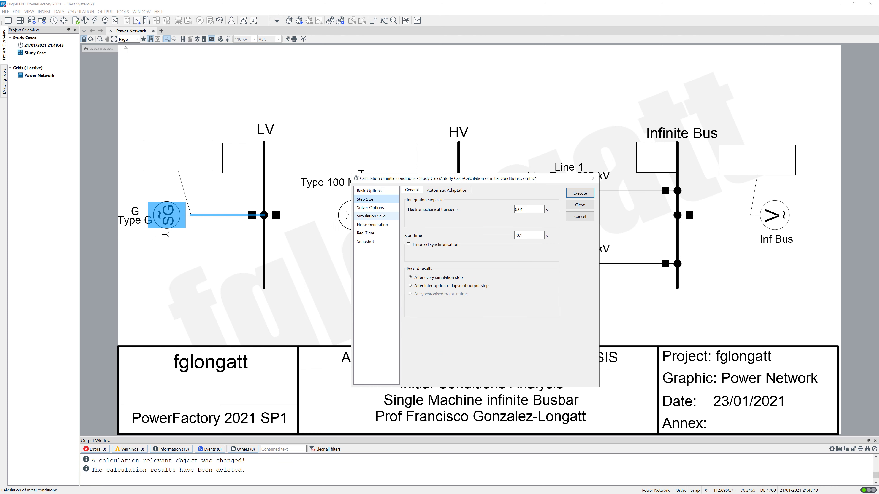
click(380, 208)
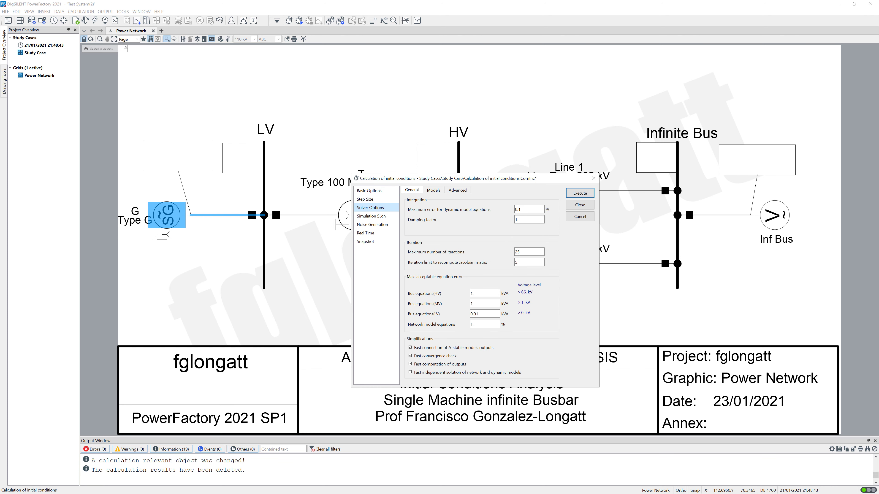
click(380, 216)
click(369, 190)
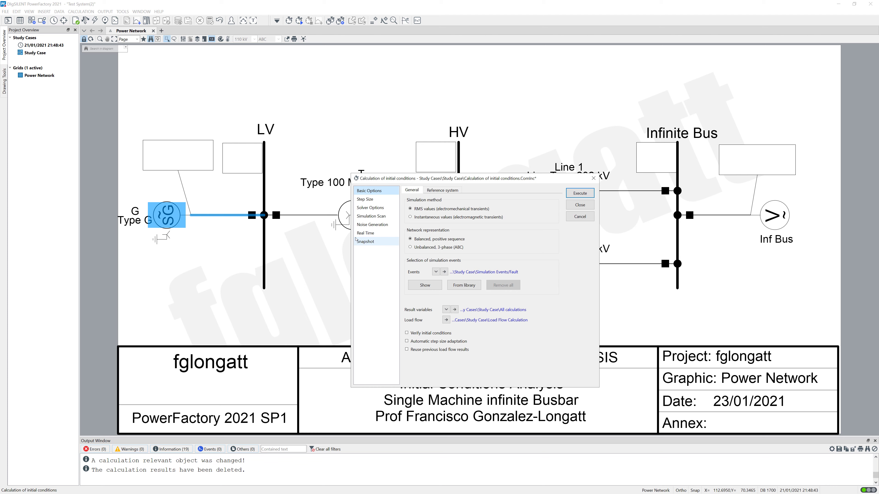
click(579, 195)
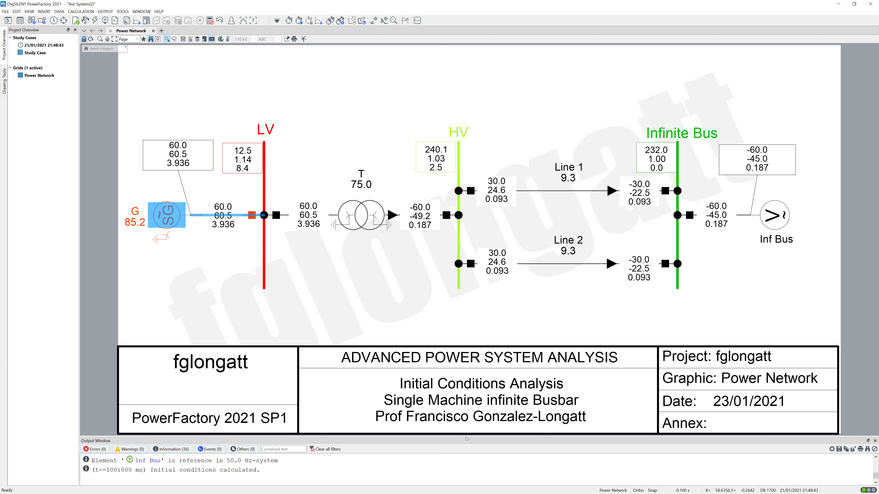
Step: Enlarge the output window and clear its messages
drag(469, 439, 473, 366)
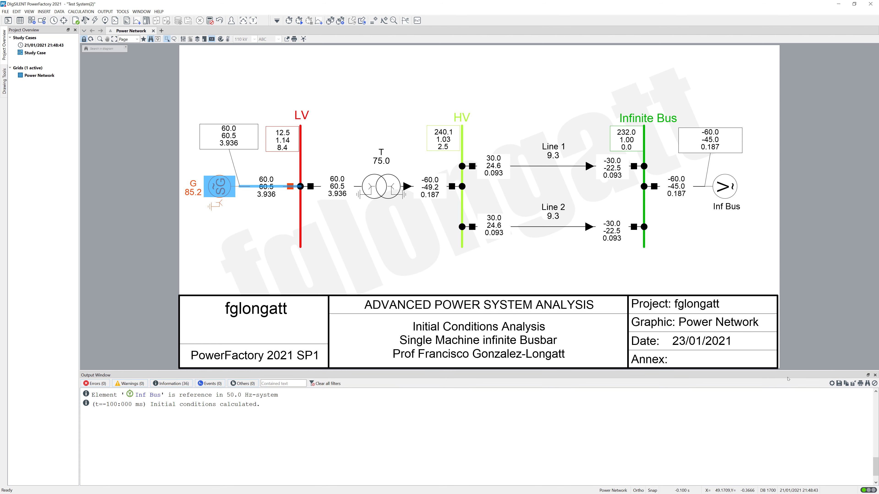
click(874, 384)
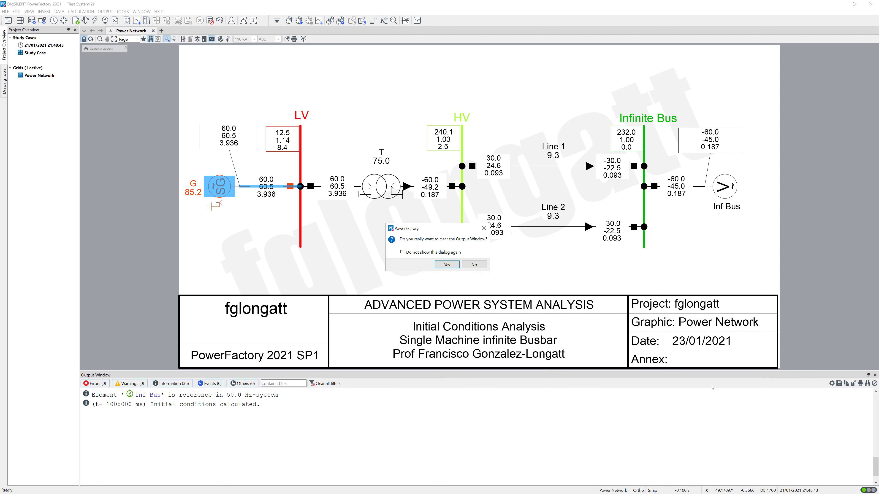
click(447, 265)
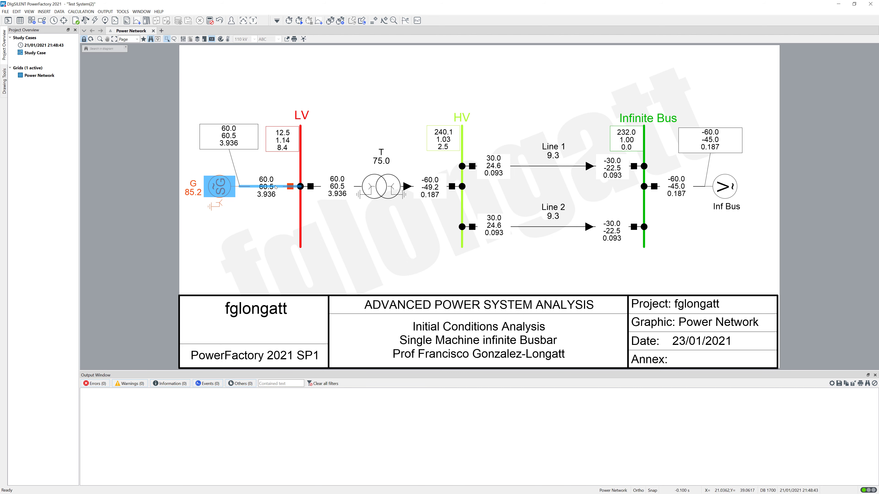
Step: Run the balanced, positive sequence AC load flow and read through its messages in the output window
click(85, 20)
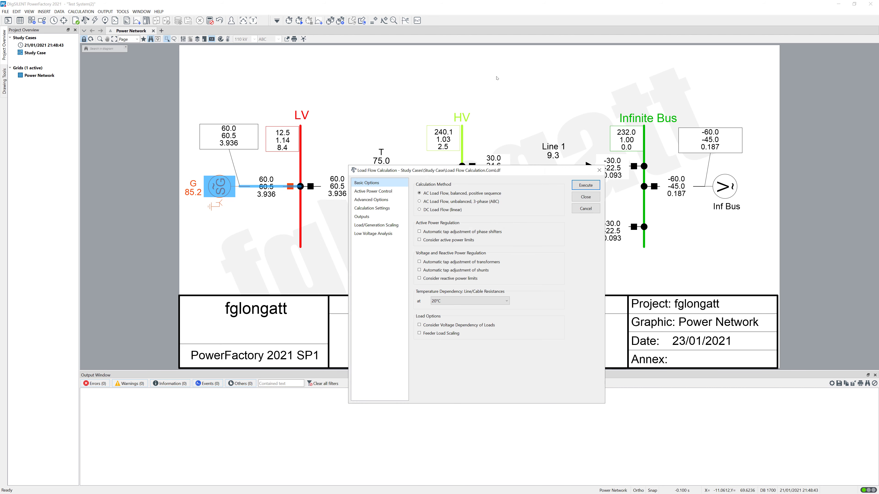
click(585, 185)
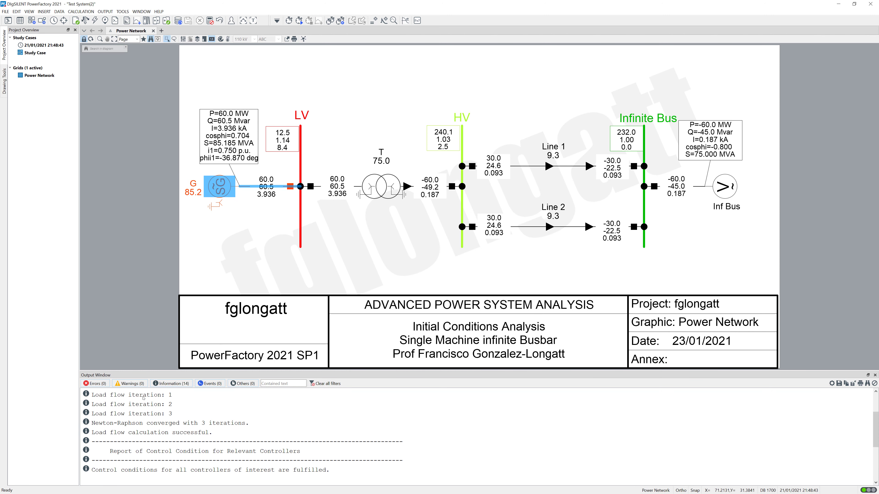
scroll(164, 416, up, 2)
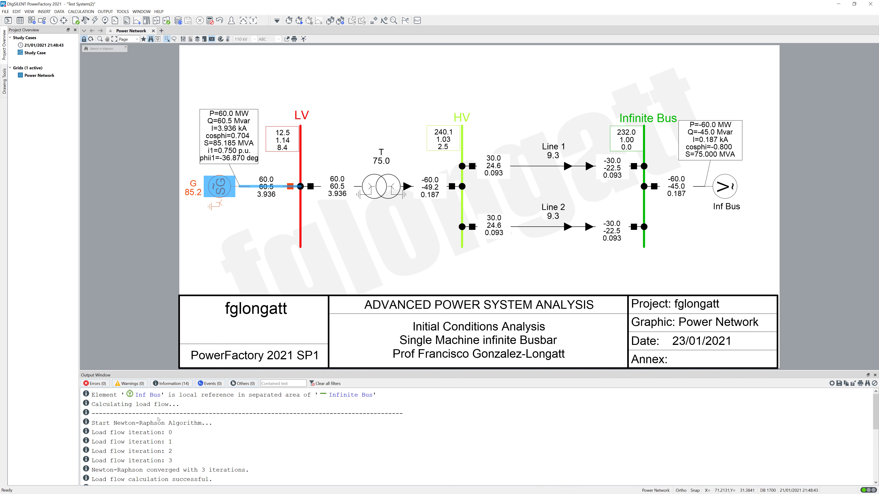
scroll(145, 415, down, 1)
scroll(143, 418, up, 1)
scroll(189, 430, down, 1)
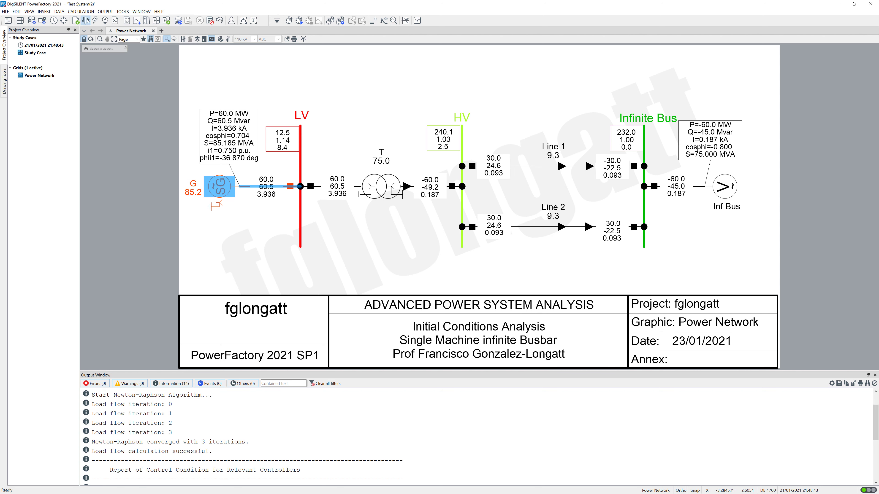
Step: Run the load flow again with the same options and clear the output window
click(76, 20)
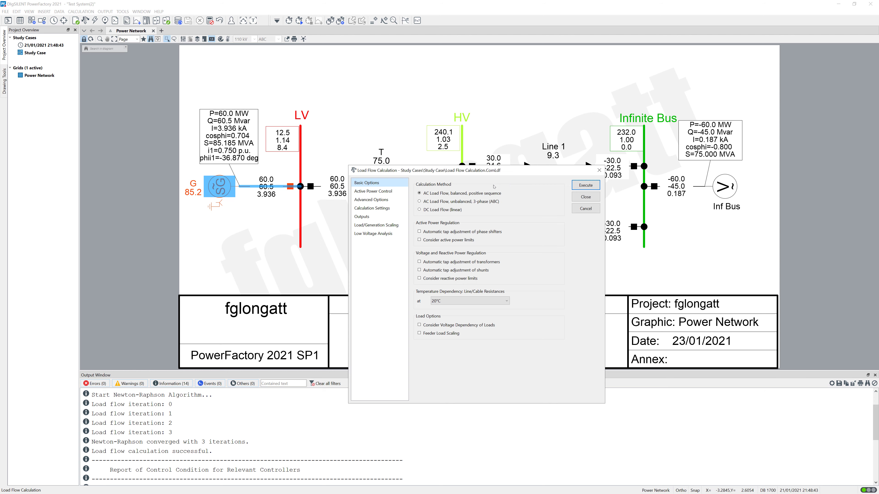
click(585, 185)
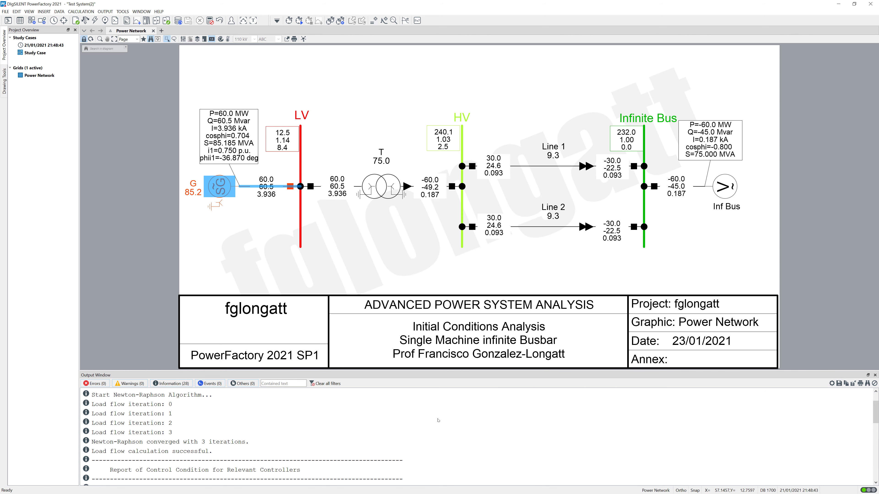
click(875, 384)
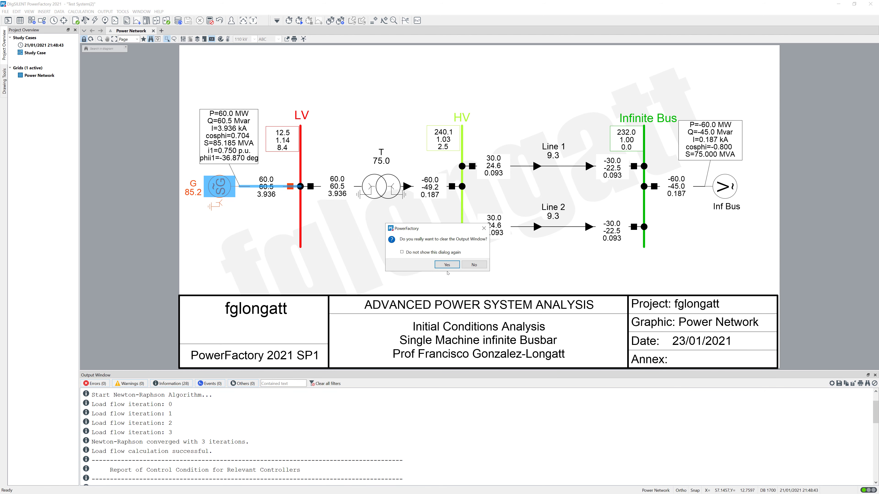
click(447, 265)
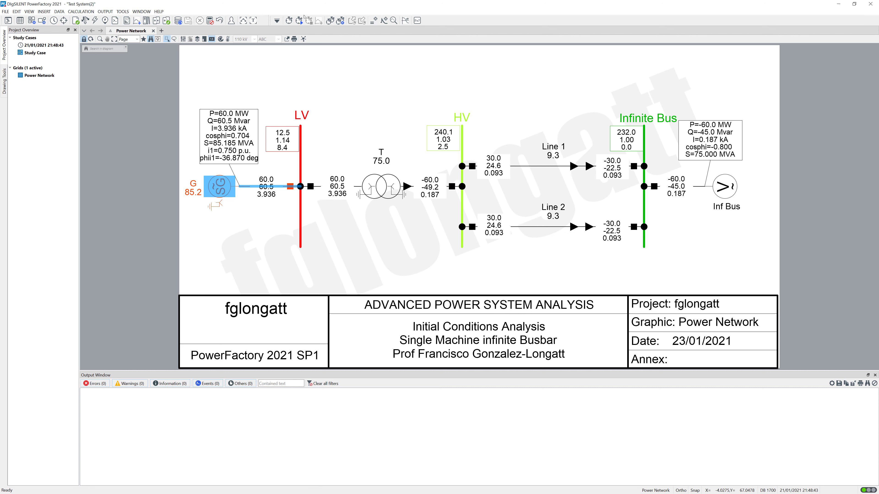
Step: Run the initial conditions calculation again and select the result box of generator G
click(289, 20)
click(580, 193)
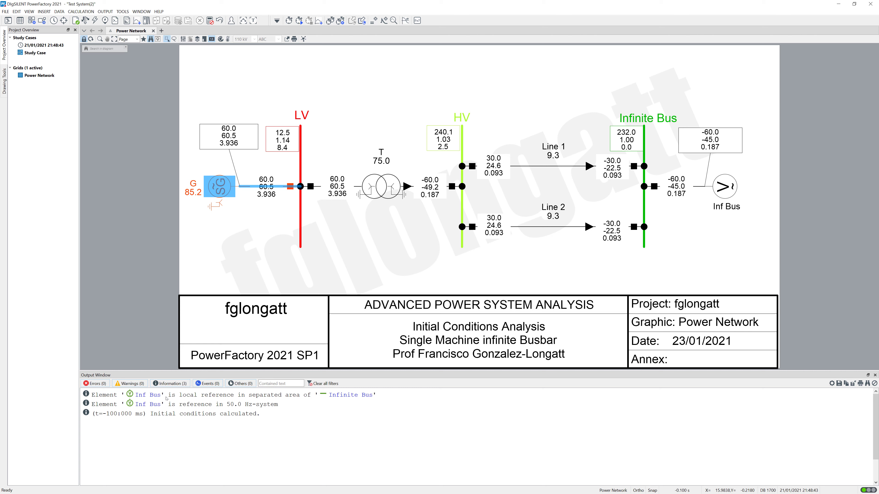
click(242, 136)
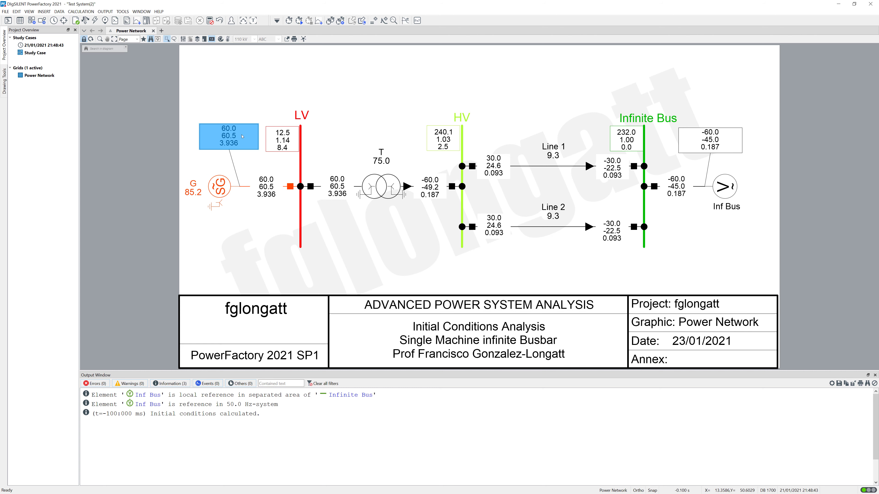
mouse_move(243, 136)
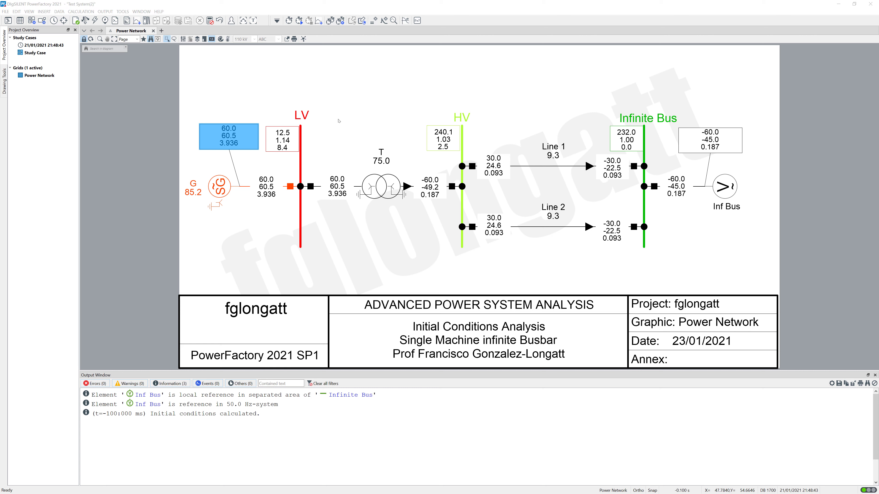
Step: Open the RMS result format of generator G's result box and append one row to its selected variables
right_click(255, 138)
click(256, 139)
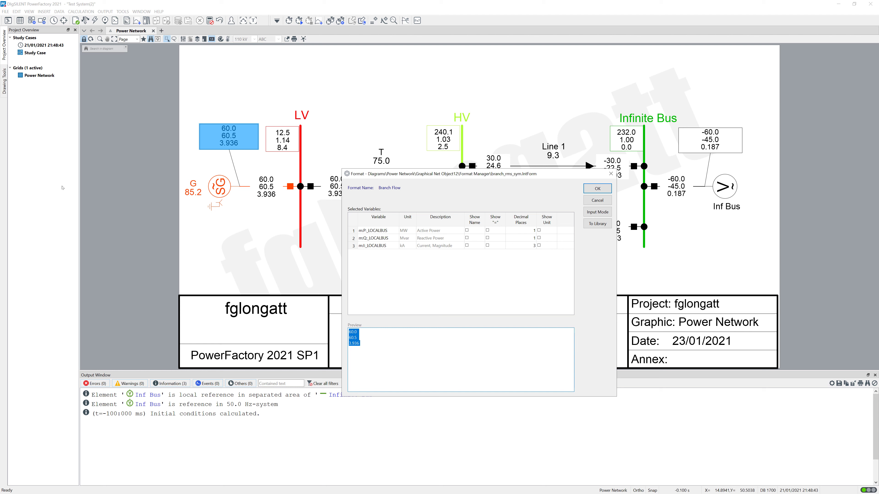
right_click(354, 246)
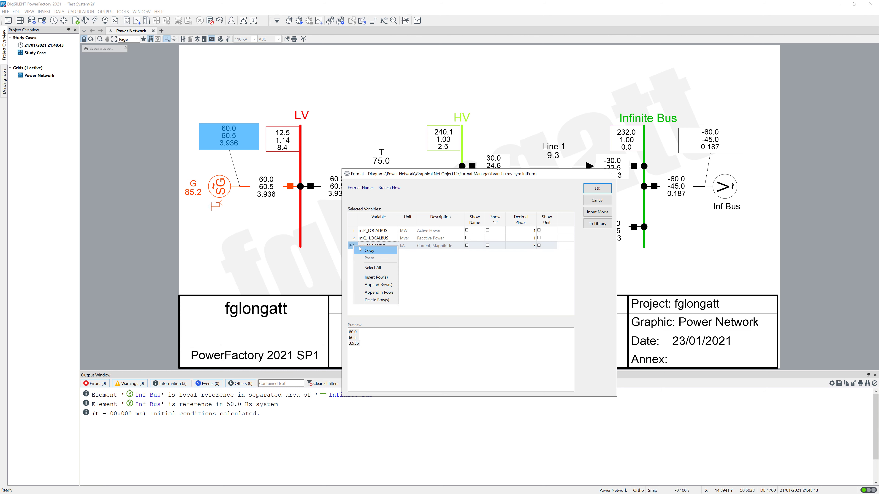
click(373, 286)
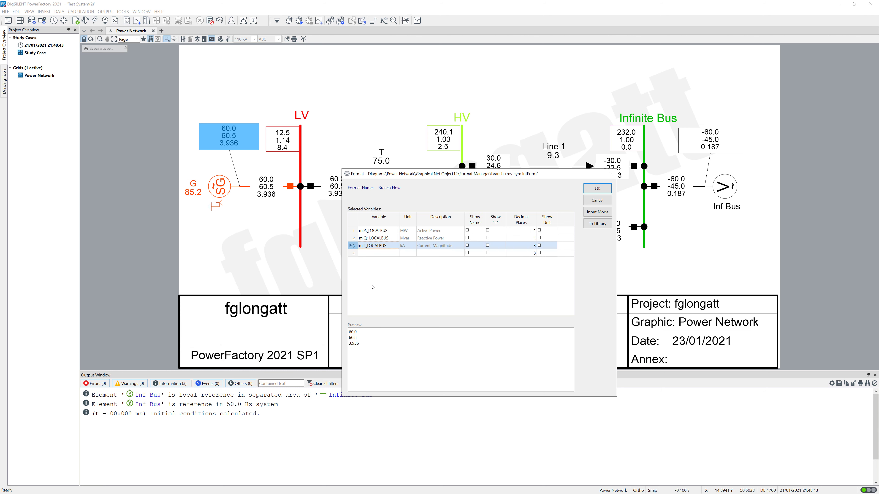
Step: Open the variable selection for the appended row and list generator G's balanced RMS simulation variables from the Signals set
double_click(363, 254)
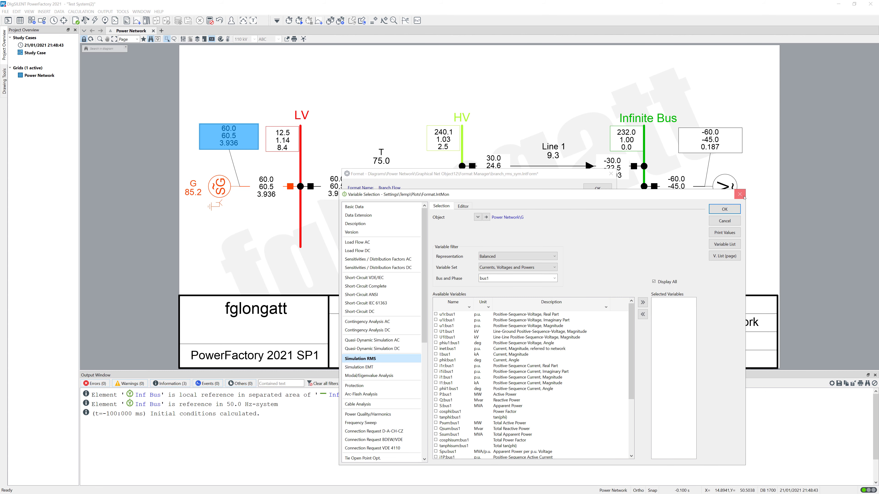
click(740, 194)
double_click(386, 255)
click(517, 256)
click(517, 258)
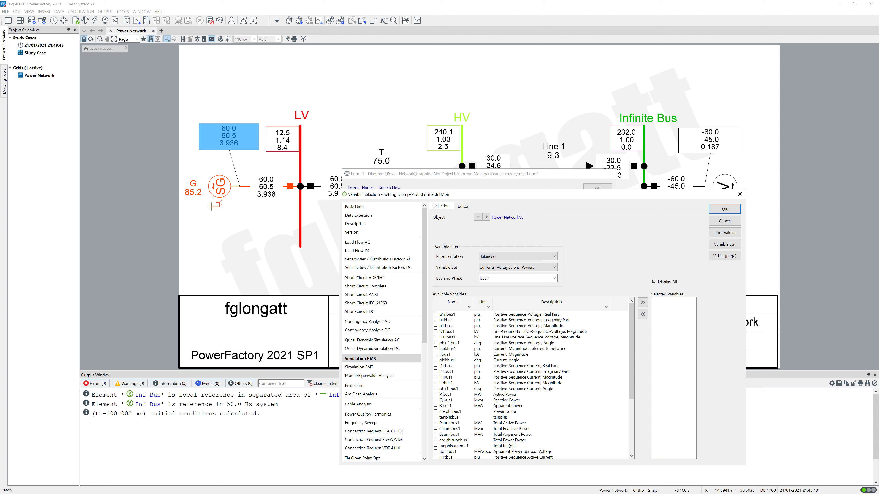
click(515, 268)
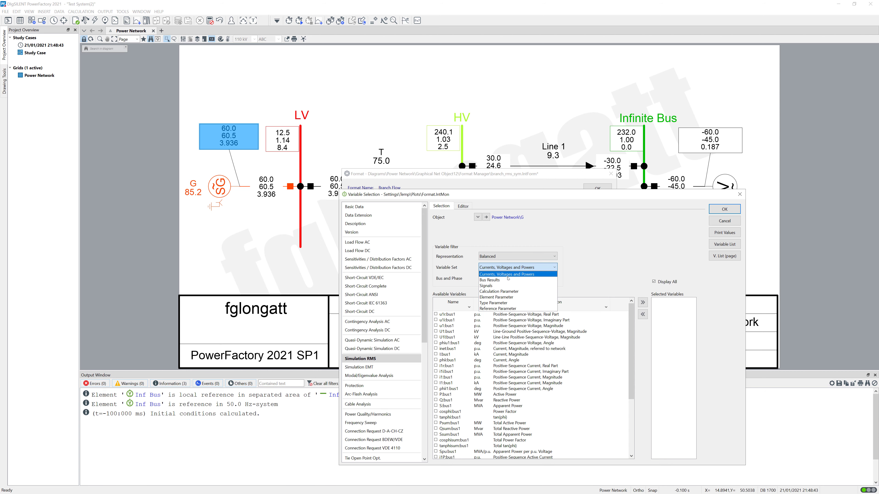
click(505, 286)
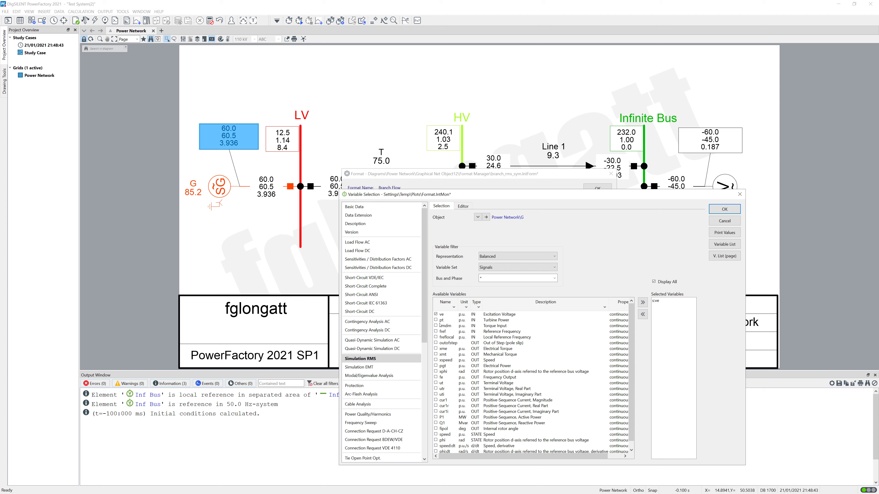
Step: Add the turbine power pt, speed and rotor position phi signals alongside the excitation voltage ve, and apply the format to the result box
click(436, 320)
click(435, 435)
scroll(632, 401, down, 1)
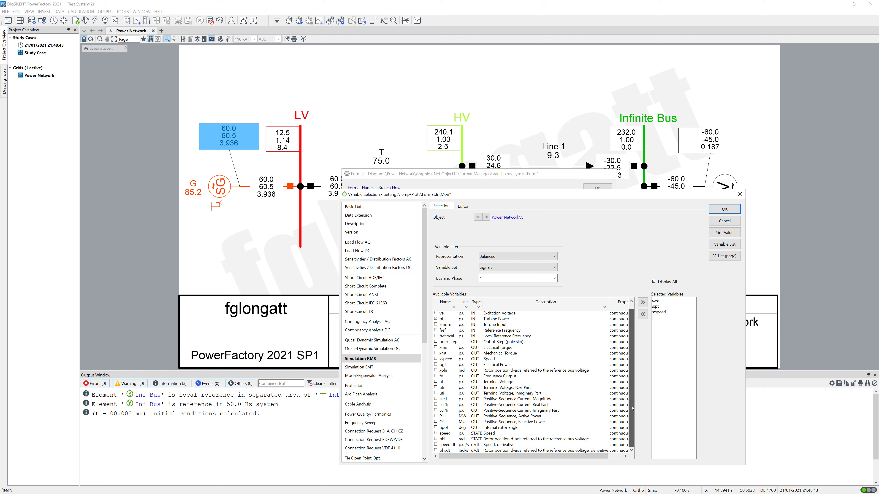
click(435, 439)
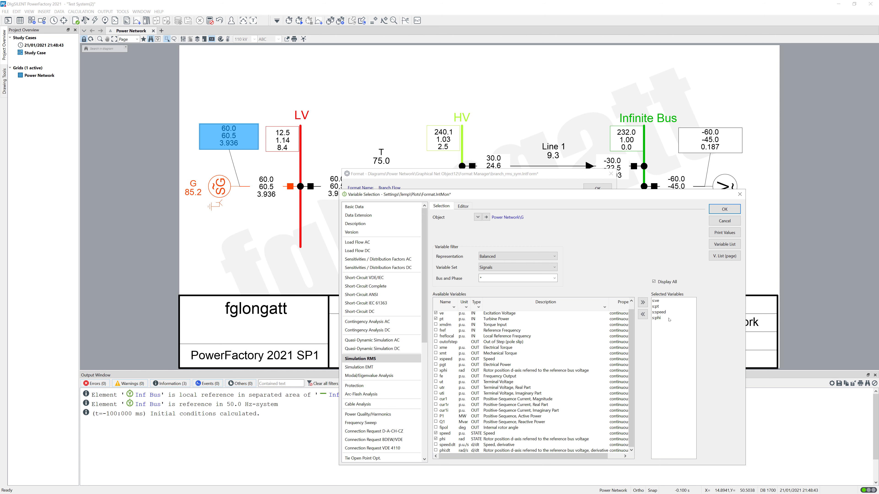
click(722, 211)
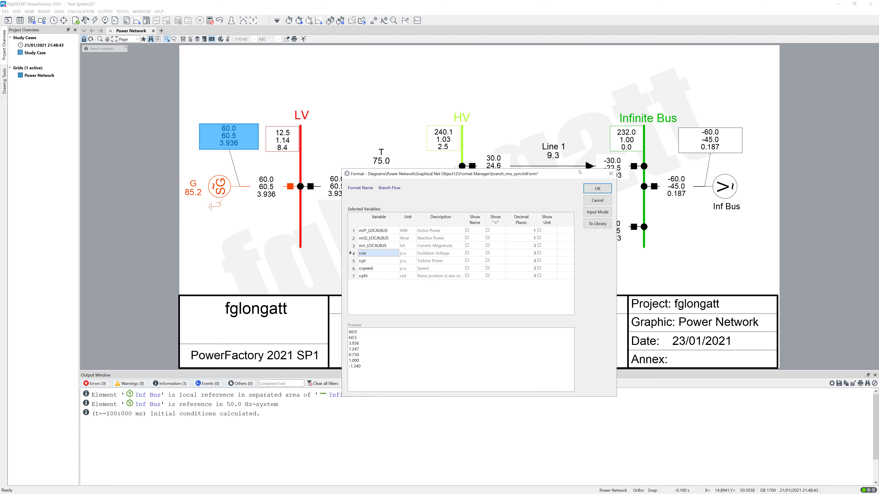
click(597, 189)
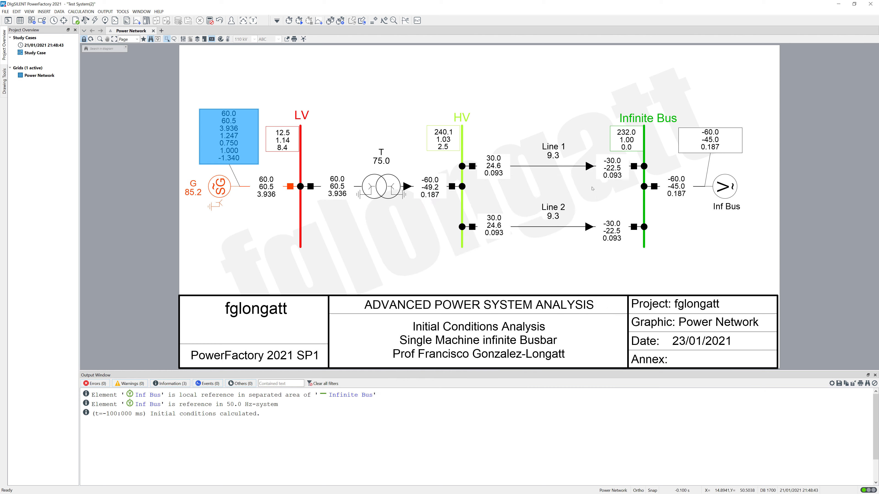
Step: Reopen the format of generator G's result box and enable Show Name for the active power variable
right_click(250, 144)
click(261, 145)
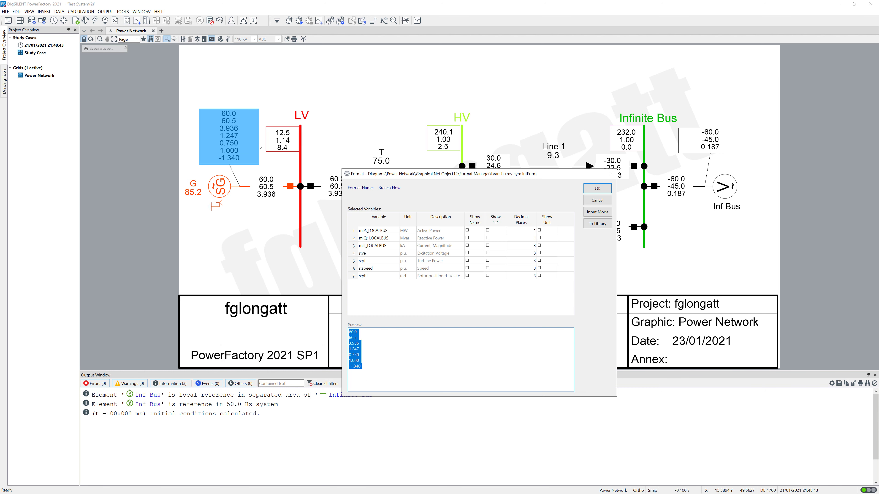
click(467, 230)
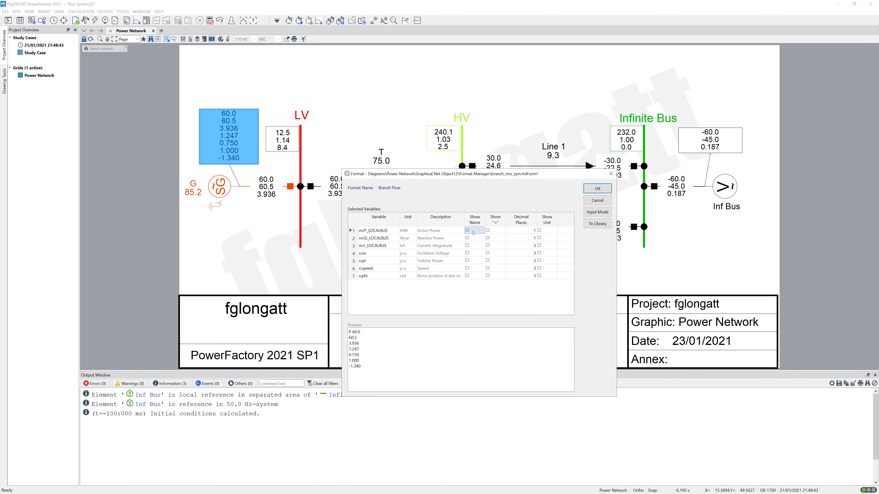
Step: Try to copy the active power row's Show Name setting to the name, equals sign and unit options of the other variables
right_click(473, 232)
click(483, 239)
drag(474, 239, 477, 276)
right_click(477, 275)
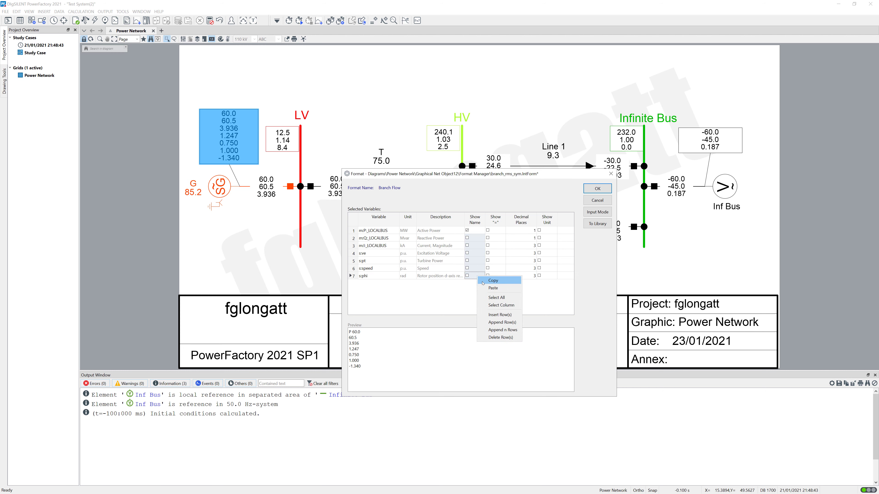
click(487, 282)
drag(495, 231, 495, 270)
right_click(495, 271)
click(510, 281)
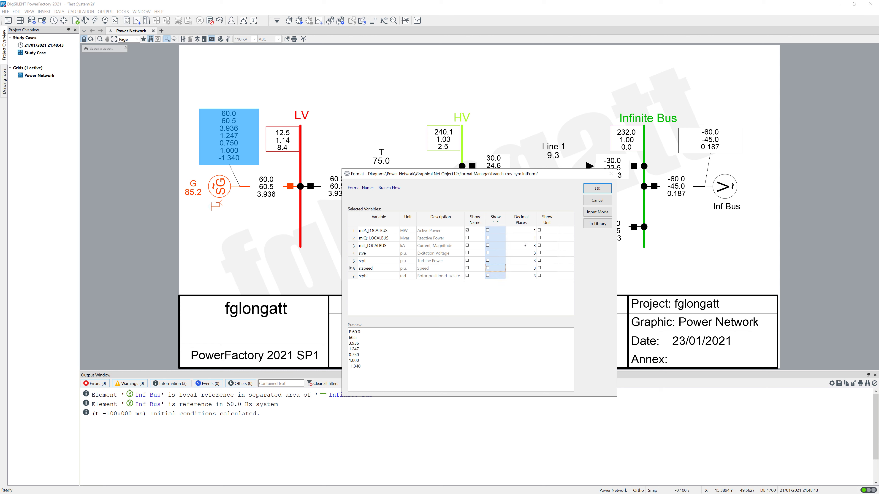
drag(539, 230, 540, 268)
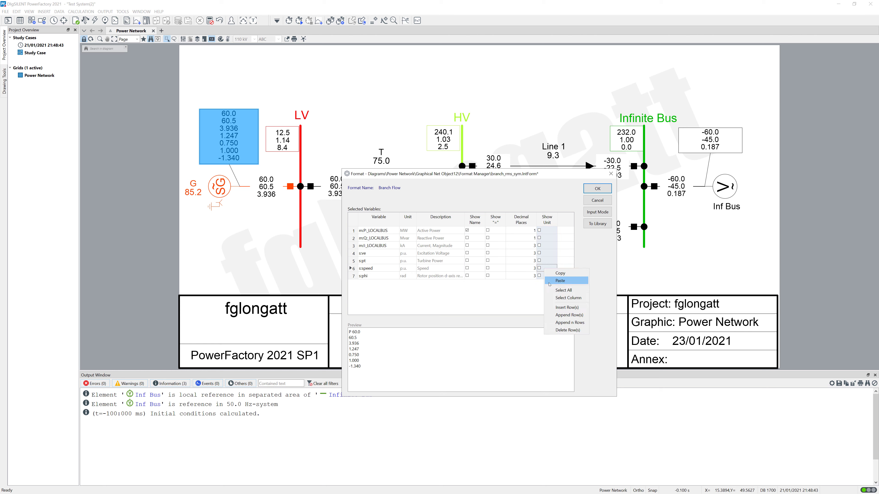
right_click(544, 270)
click(555, 281)
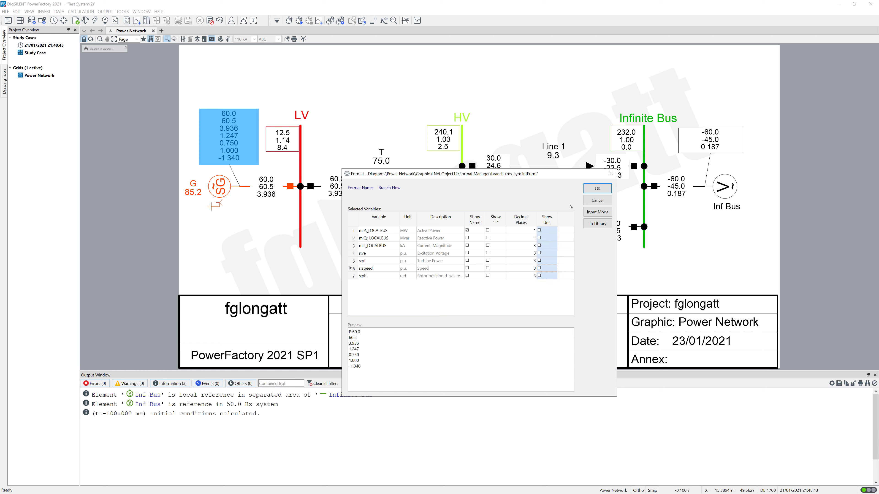
Step: Enable the equals sign for active power and copy its Show Name setting to all the other variables
click(493, 232)
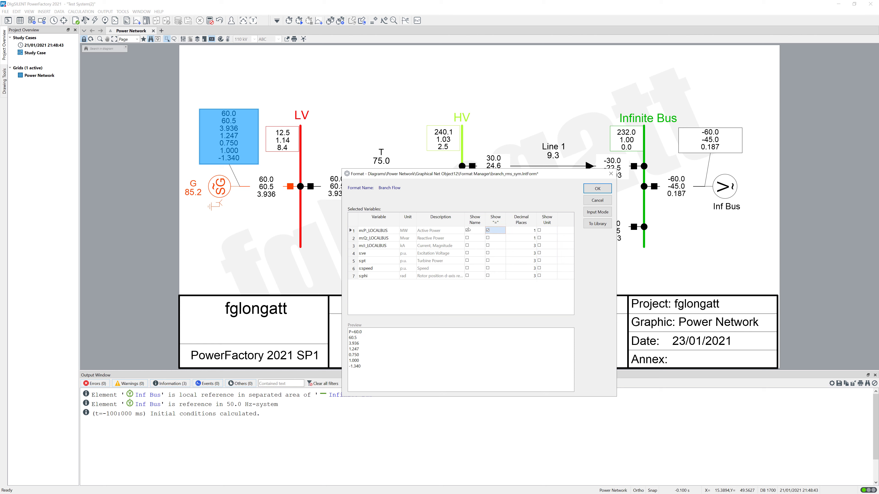
click(474, 231)
right_click(474, 232)
click(486, 238)
drag(478, 239, 481, 277)
right_click(481, 277)
click(493, 286)
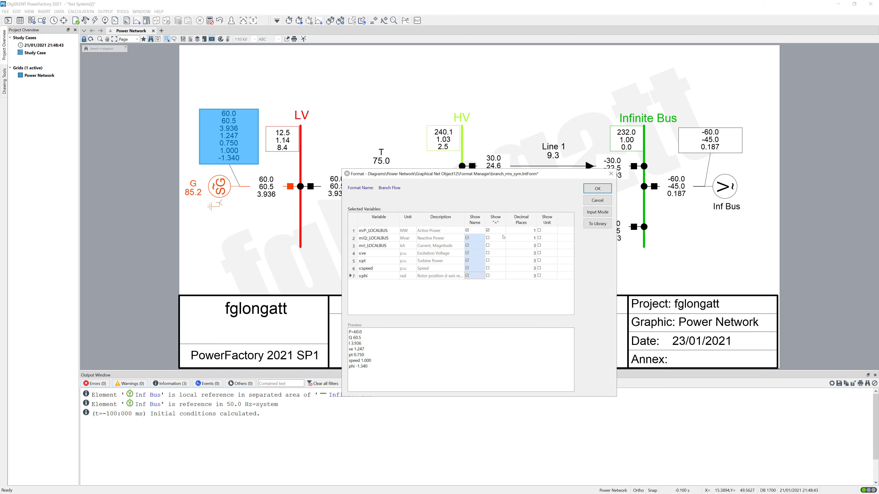
Step: Enable the equals sign and the unit for all seven variables and apply the format to the result box
drag(499, 231, 500, 269)
right_click(499, 269)
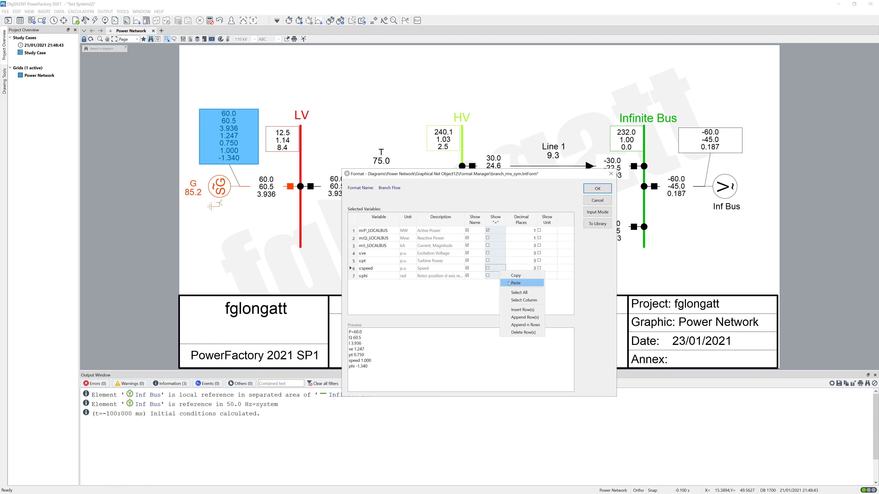
click(509, 283)
drag(543, 231, 544, 275)
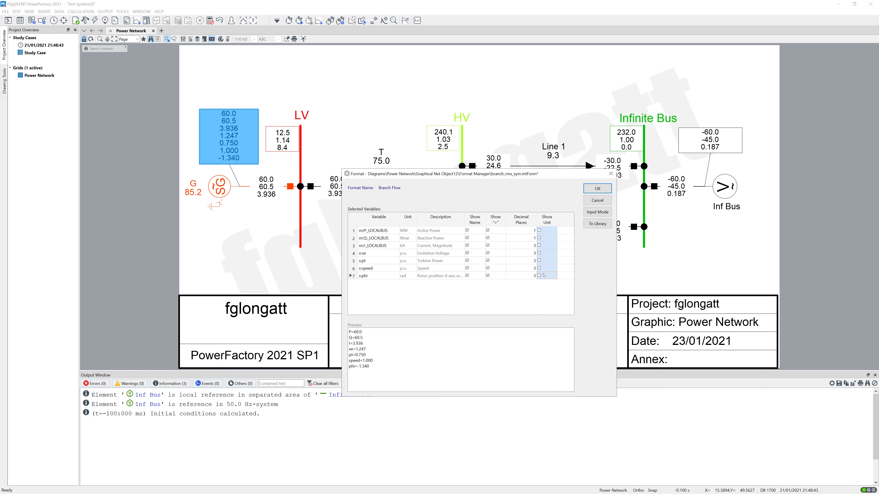
right_click(544, 275)
click(553, 286)
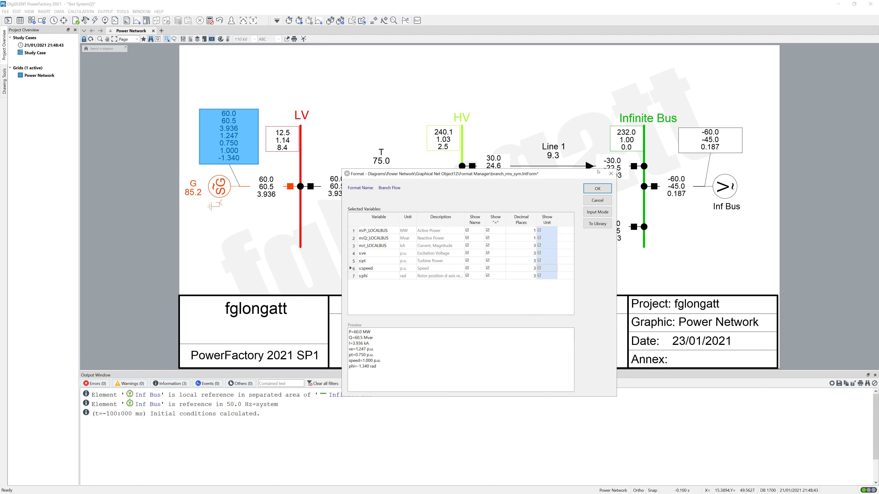
click(591, 191)
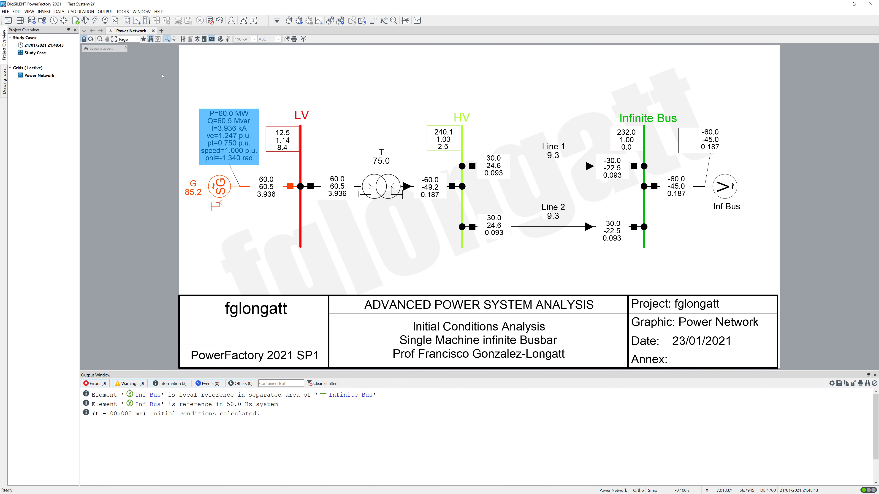
Step: Reopen the format of generator G's result box and append a row below the rotor position variable phi
mouse_move(257, 154)
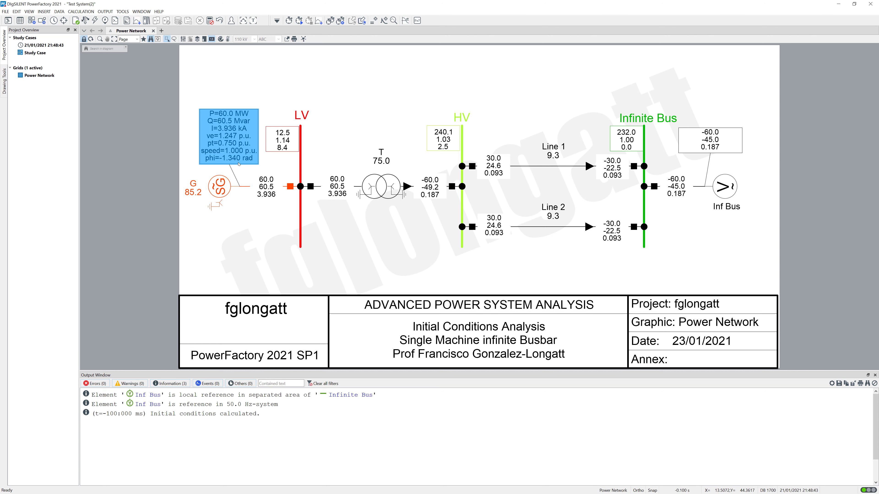
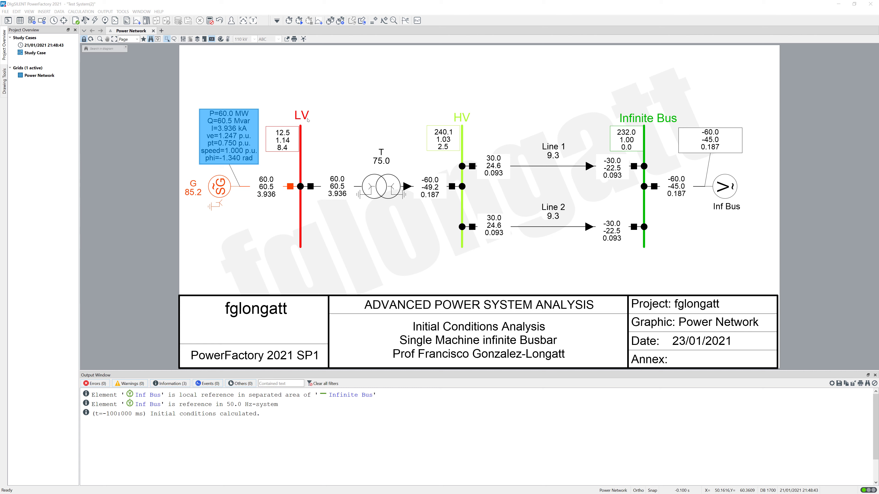
right_click(243, 125)
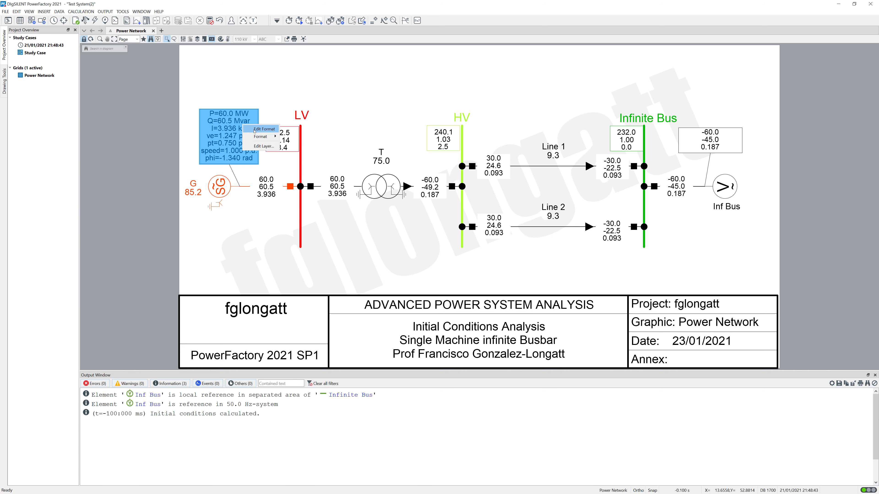
click(255, 130)
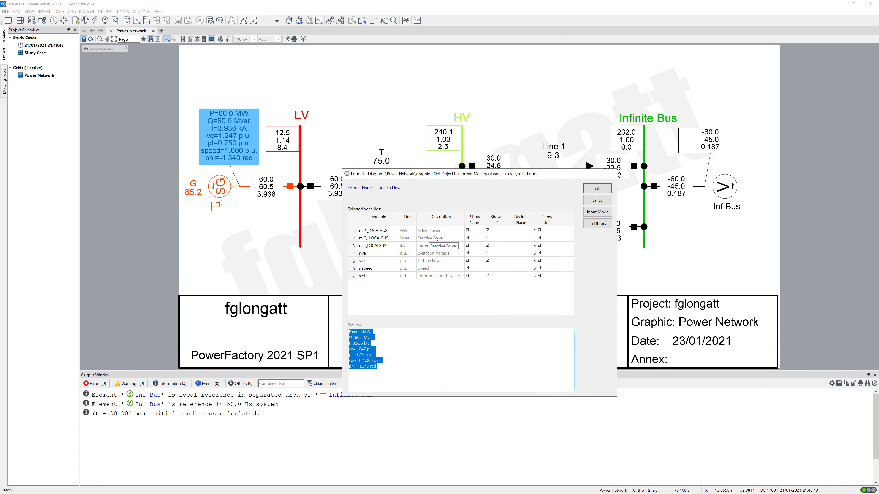
right_click(362, 276)
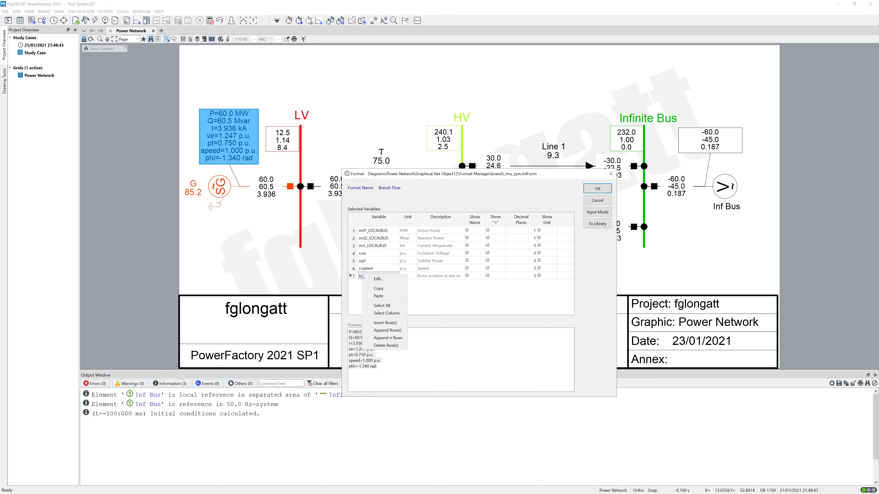
click(390, 331)
Step: Fill the new row with the external rotor angle firot from the Calculation Parameter set and apply the format
double_click(371, 287)
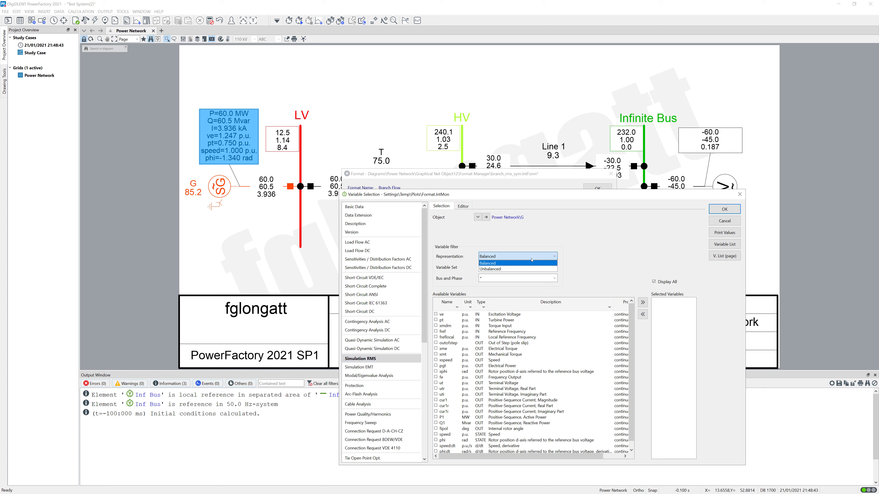
click(526, 267)
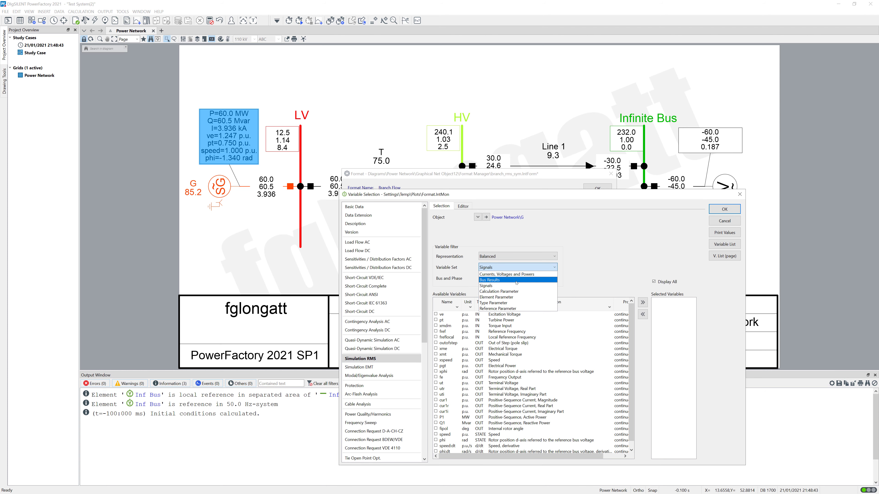
click(509, 292)
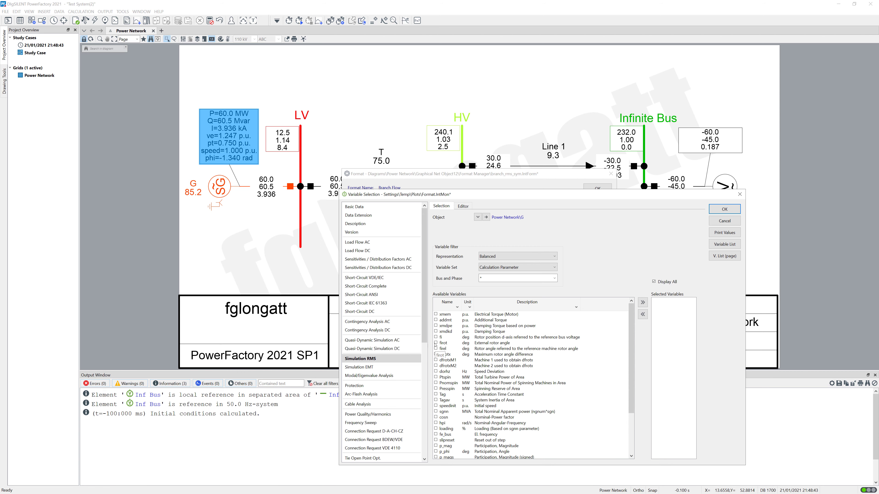
click(436, 343)
click(724, 208)
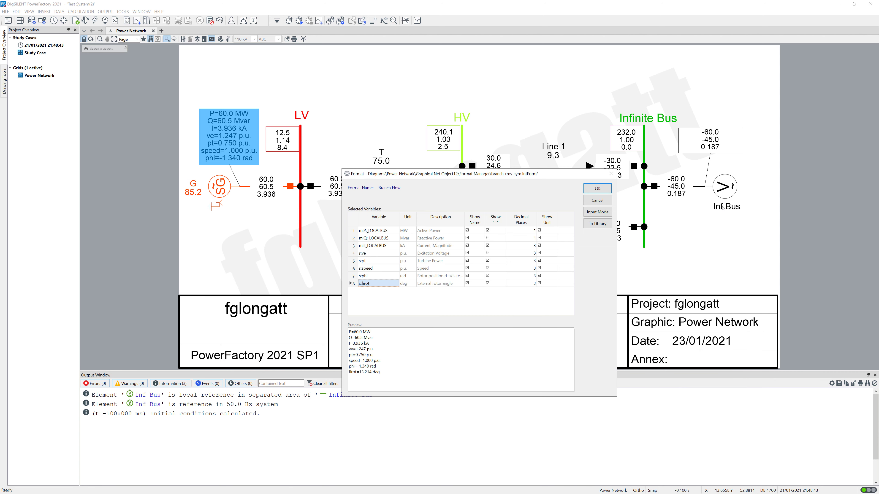
click(598, 188)
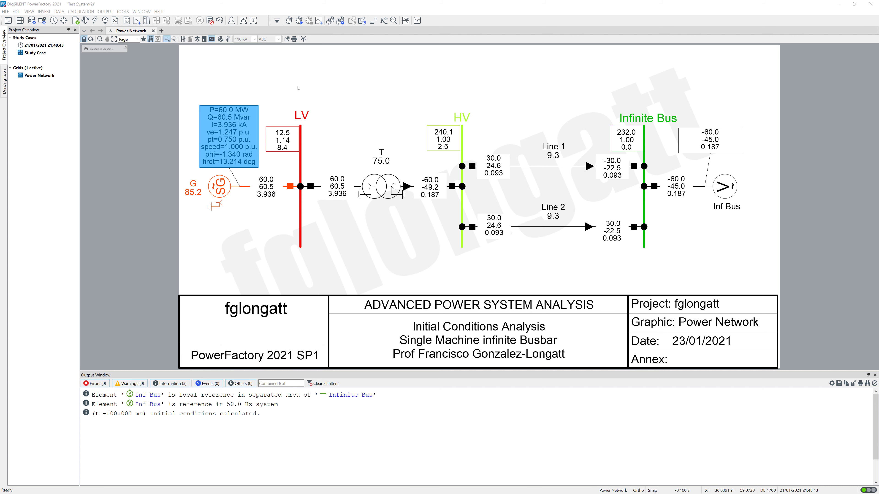
Step: Run the balanced, positive sequence AC load flow with the current basic options
click(87, 21)
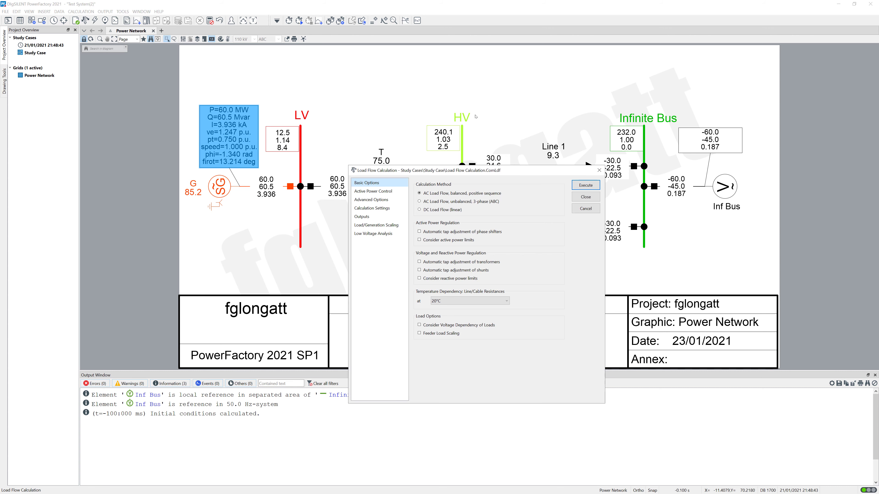
click(578, 187)
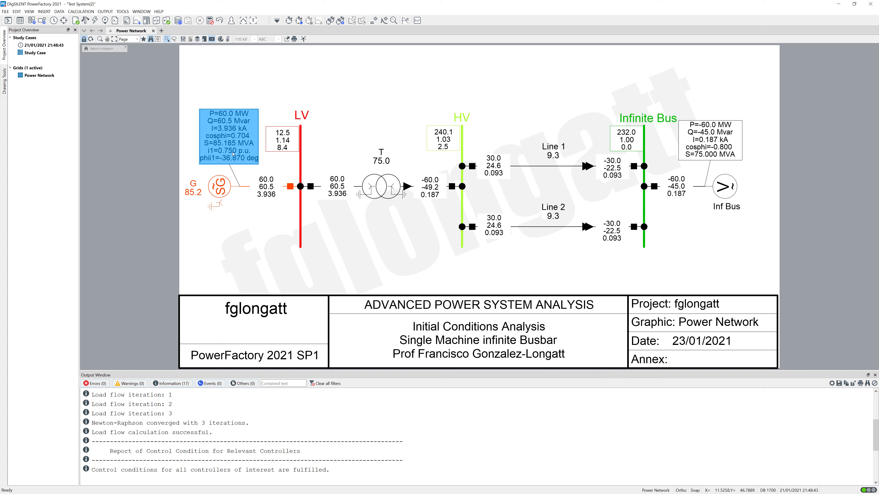
Step: Calculate the initial conditions with RMS values and the balanced, positive sequence network representation
mouse_move(232, 154)
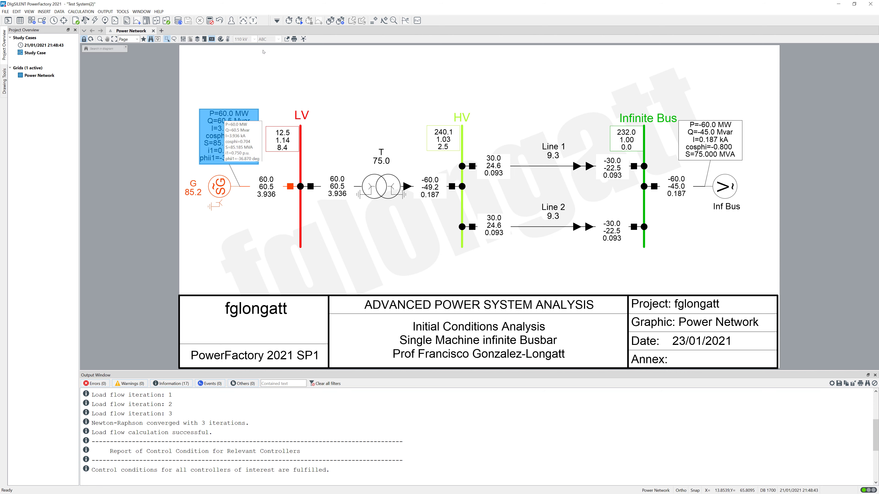
click(289, 20)
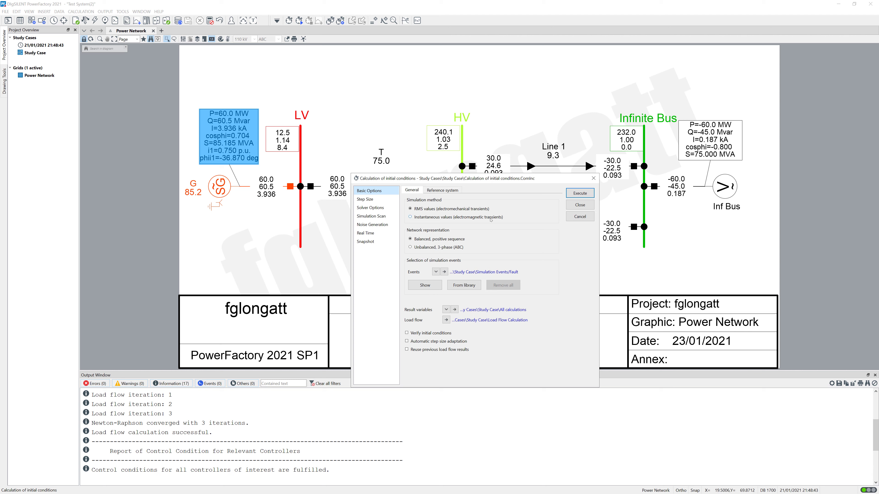
click(572, 194)
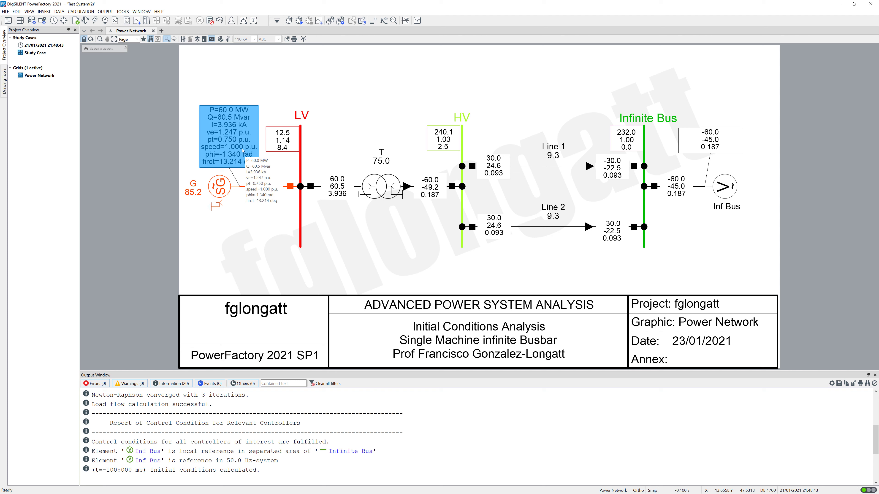
Step: Open the help's technical references for models in Adobe Acrobat and maximize the document window
click(159, 11)
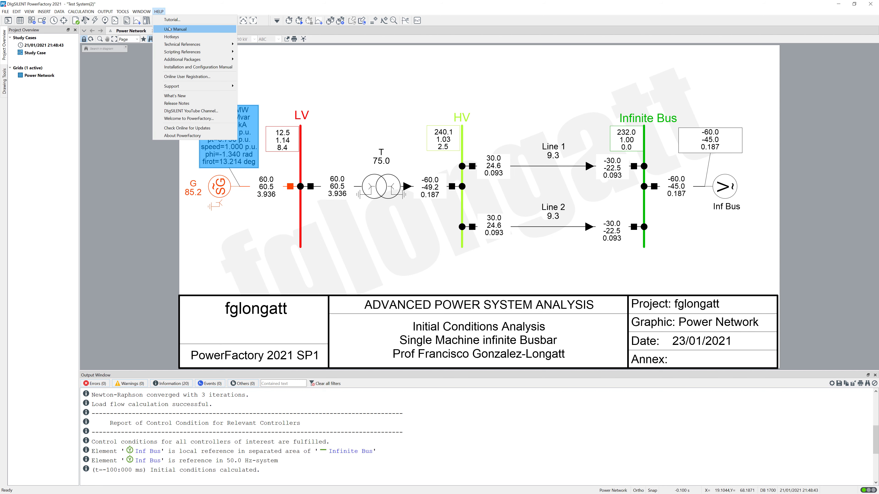
mouse_move(221, 45)
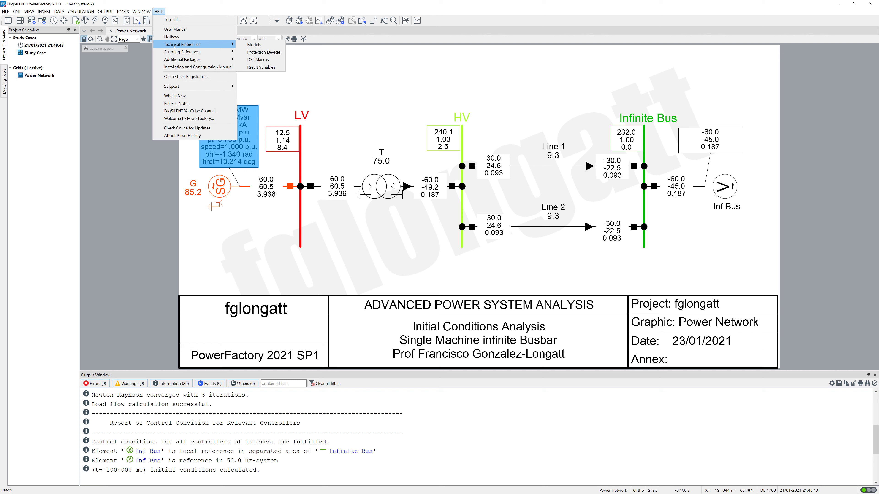
click(246, 44)
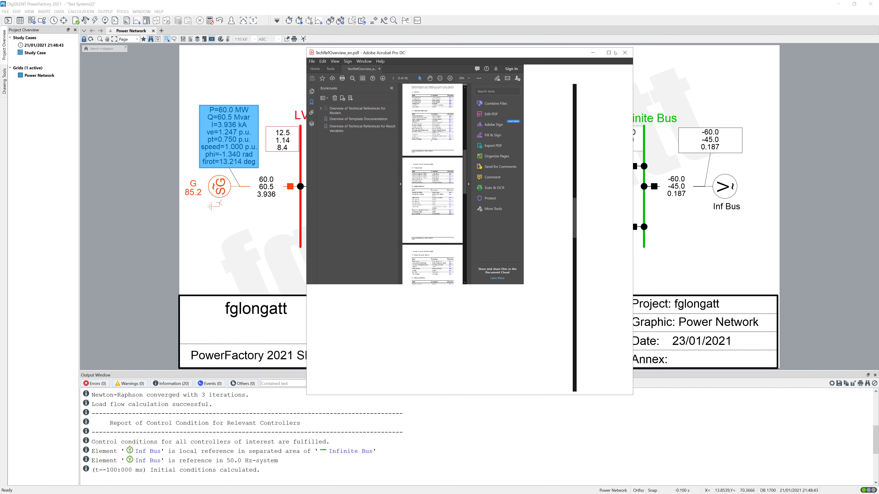
click(609, 50)
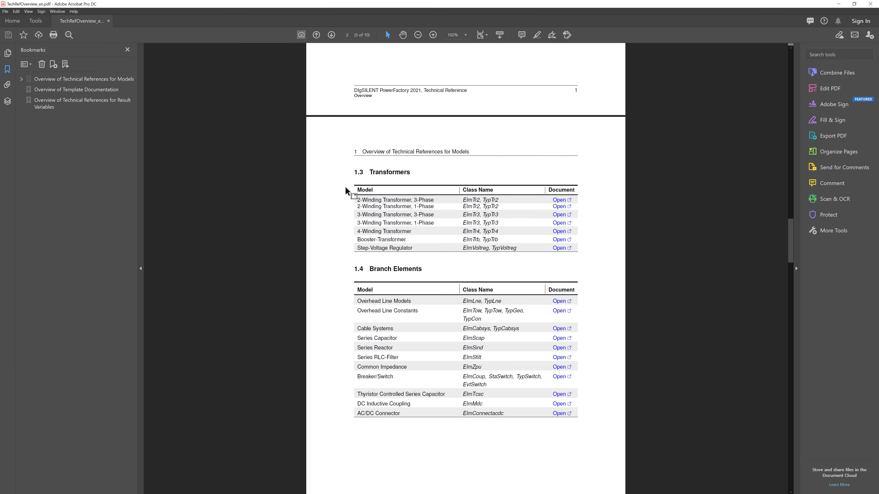
Step: Find the Synchronous Machine (ElmSym, TypSym) entry under Generators and Loads and open its technical reference document
scroll(457, 189, up, 1)
scroll(455, 197, up, 5)
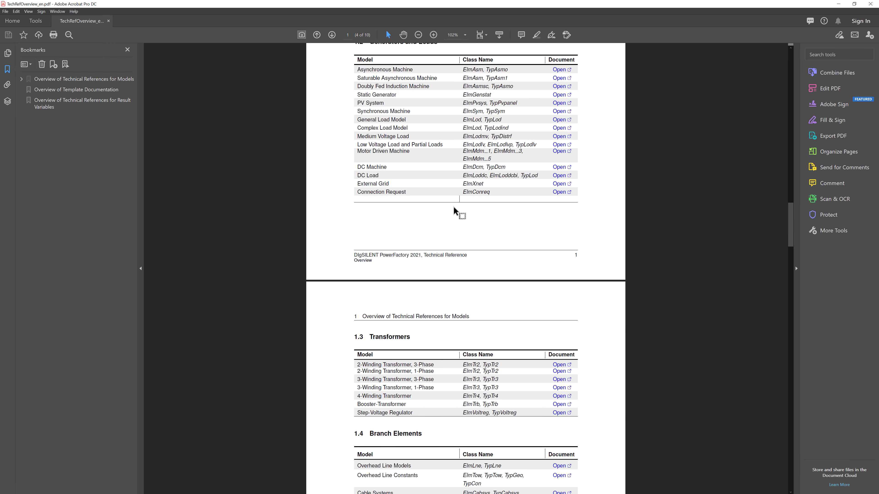
scroll(449, 207, up, 4)
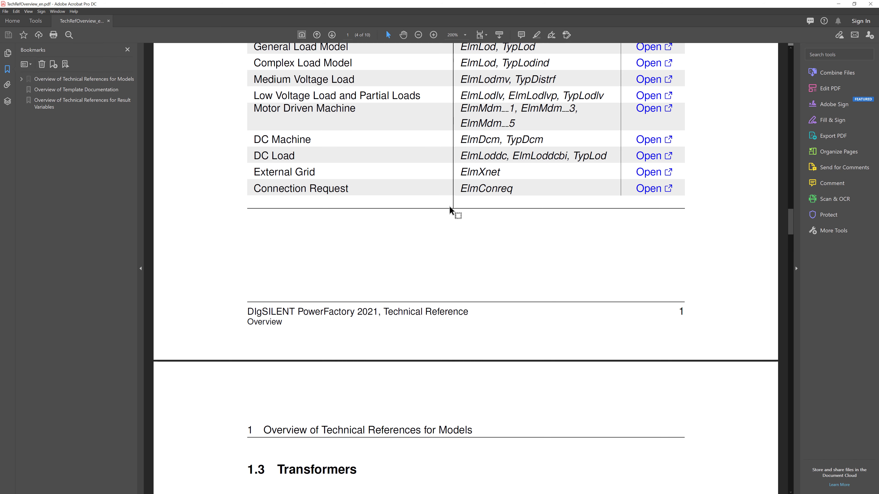
scroll(449, 212, up, 3)
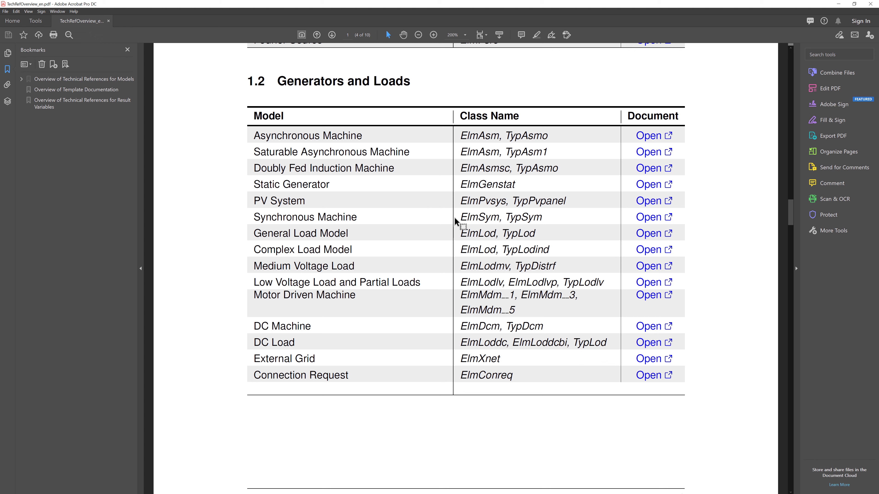
click(650, 224)
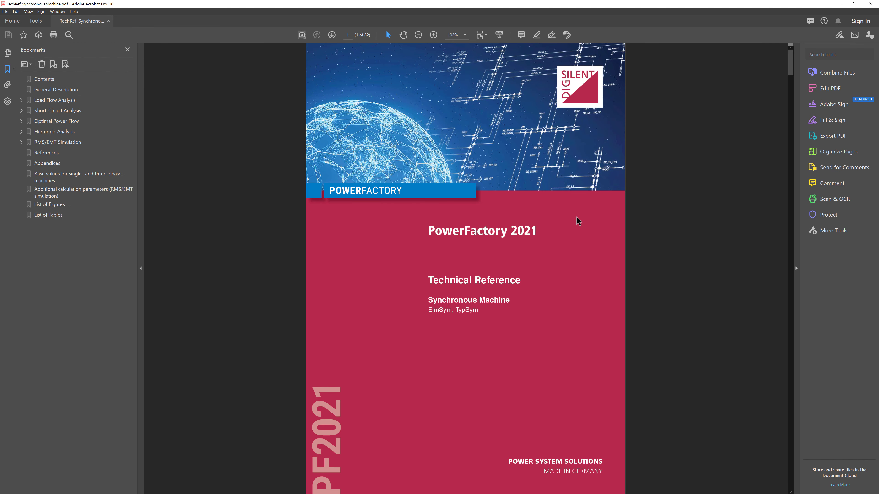
Step: Go to the RMS/EMT Simulation chapter and examine the standard model's equivalent circuits and the table of standard input parameters
scroll(454, 263, up, 4)
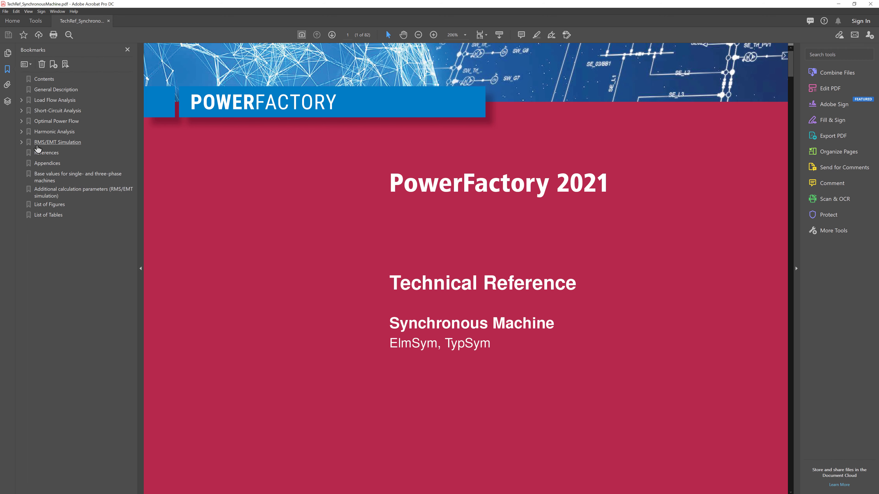
click(38, 145)
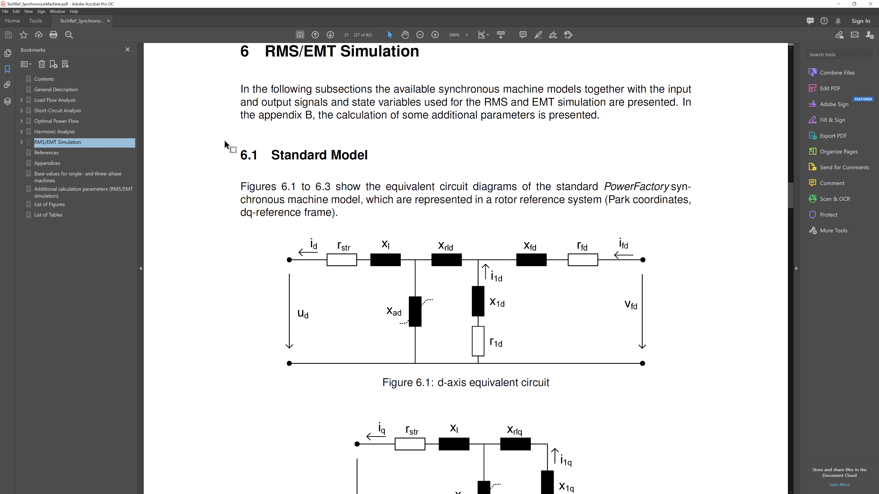
scroll(363, 188, down, 3)
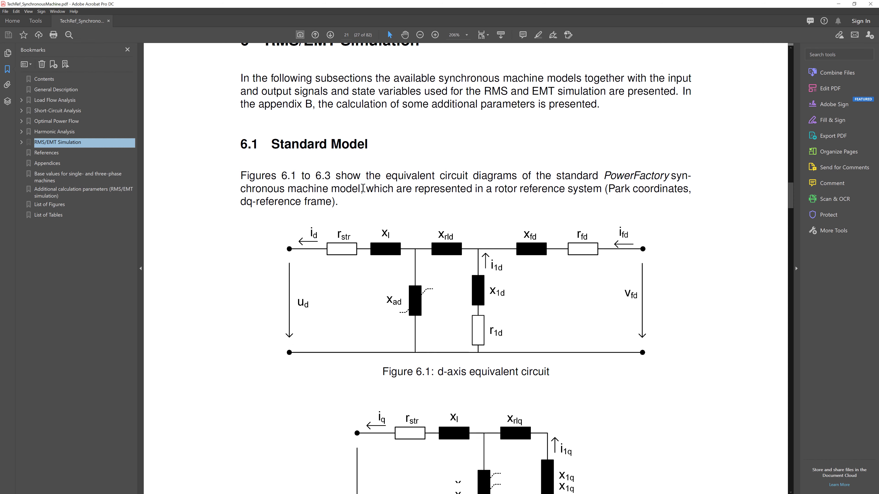
scroll(362, 188, down, 10)
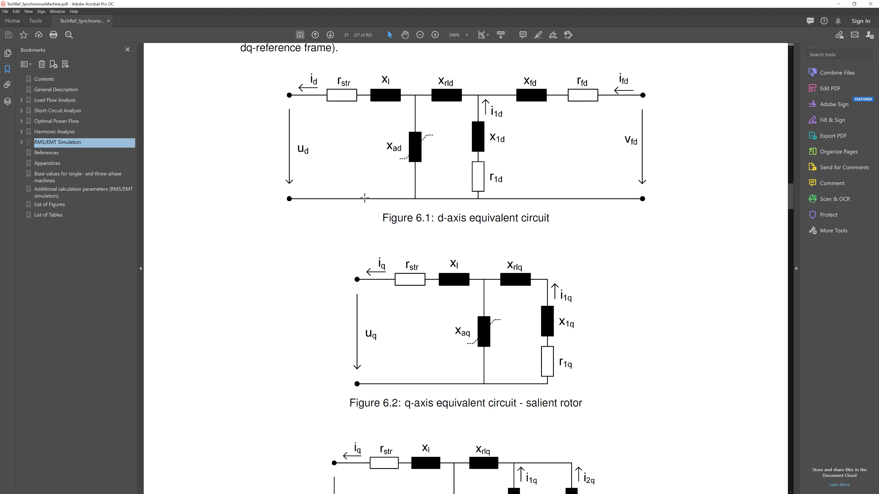
scroll(367, 207, down, 15)
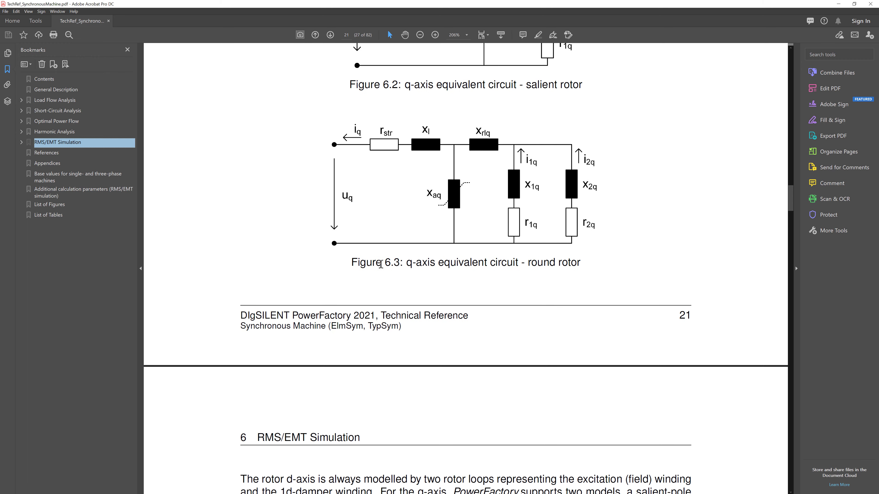
scroll(381, 264, down, 16)
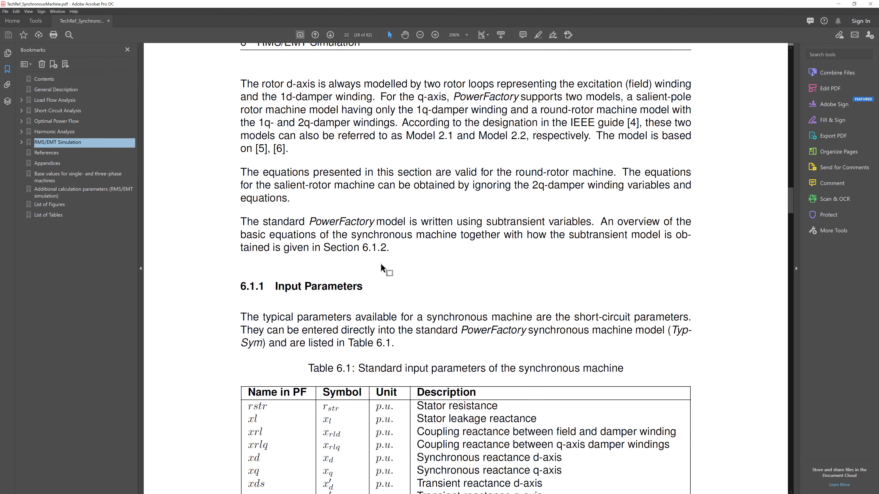
scroll(381, 277, down, 12)
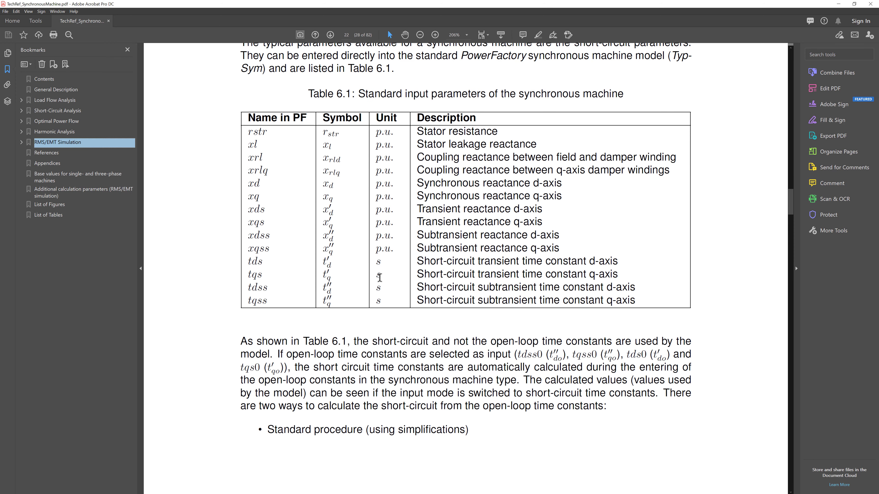
Step: Examine the time constant conversion, the model parameter table and the formulas converting short-circuit to equivalent circuit parameters
scroll(380, 289, down, 18)
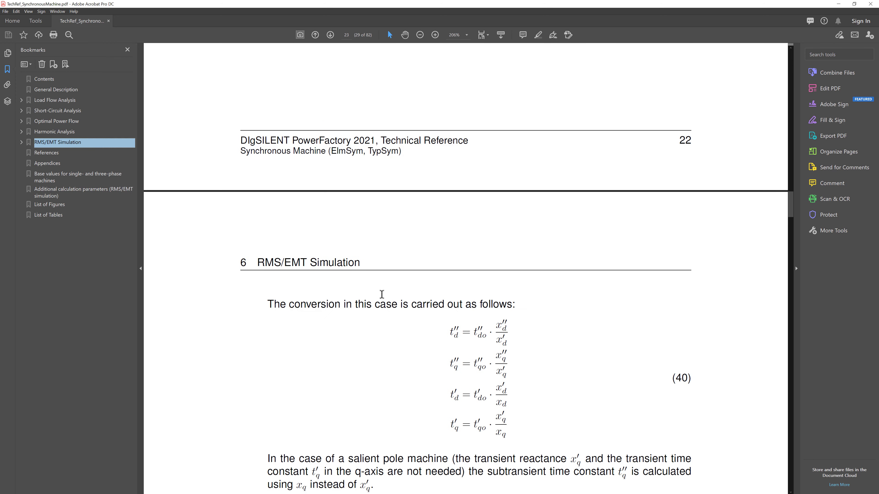
scroll(381, 295, down, 2)
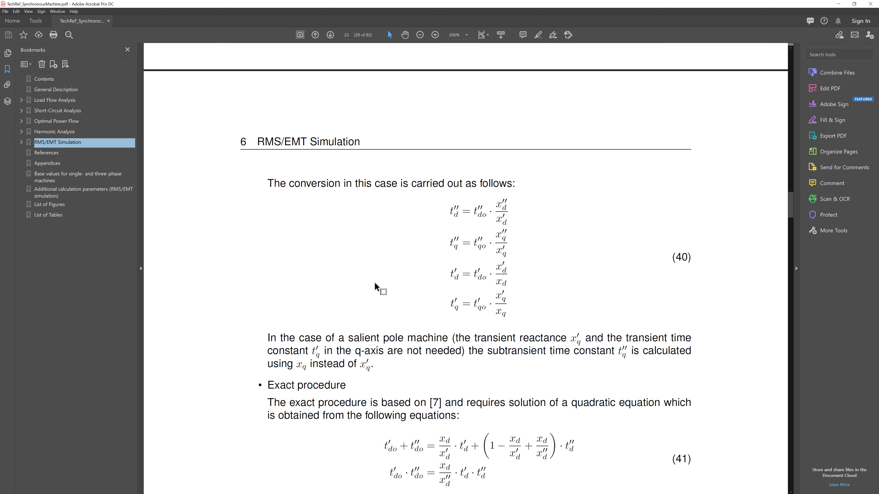
scroll(374, 286, down, 2)
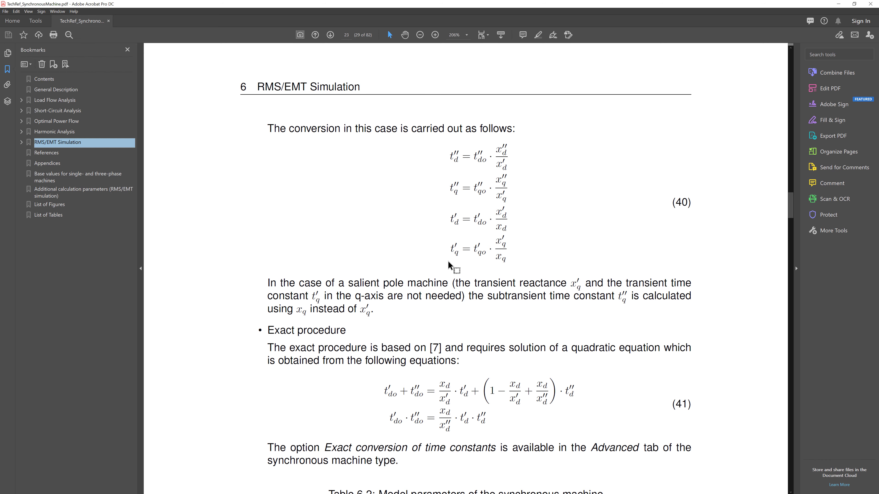
scroll(448, 265, down, 12)
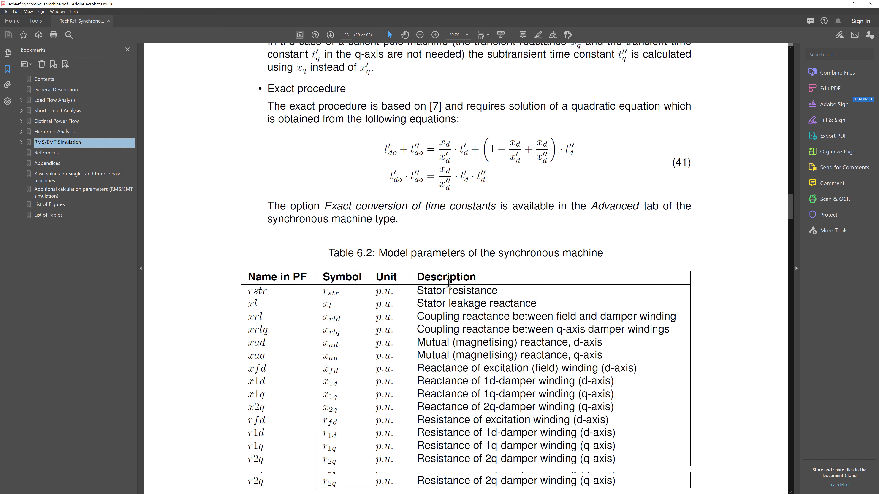
scroll(453, 292, down, 17)
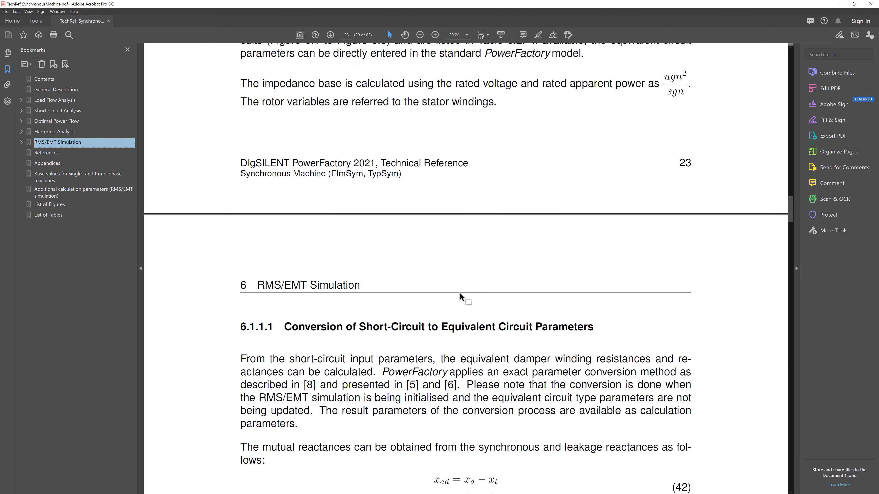
scroll(460, 289, down, 5)
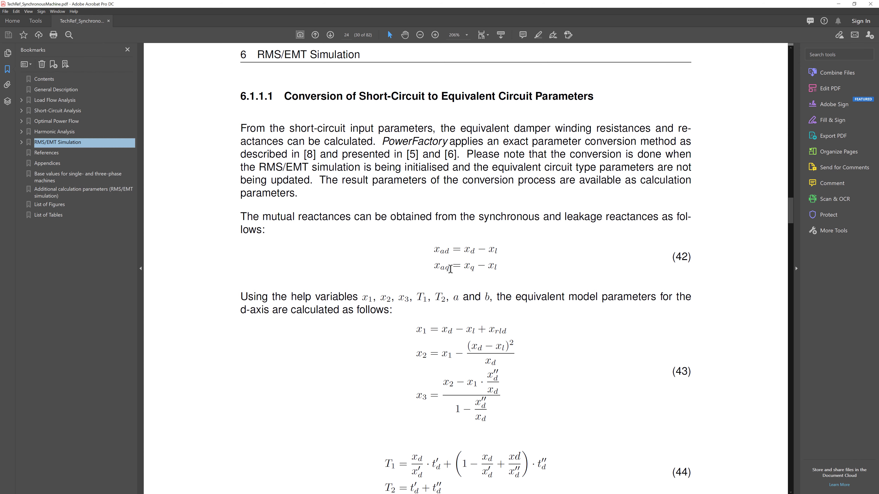
scroll(450, 274, down, 10)
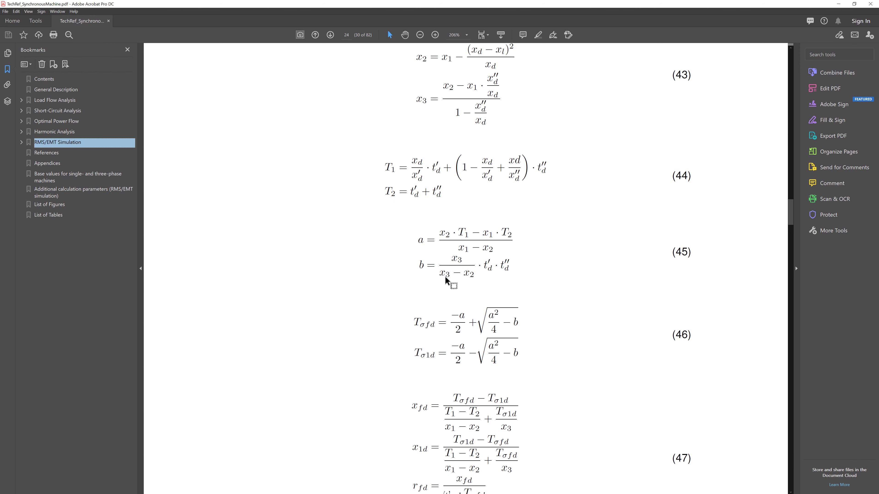
scroll(447, 280, down, 15)
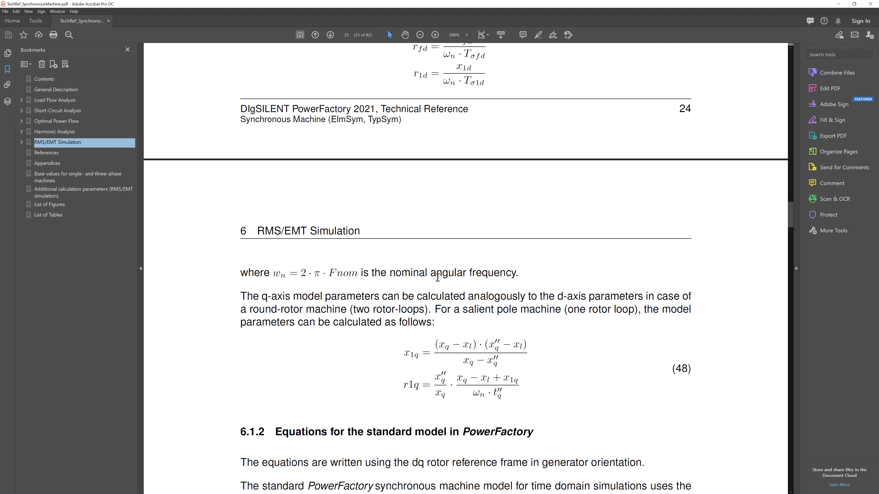
Step: Highlight "standard model in PowerFactory" in the section 6.1.2 heading and examine that section's description and stator voltage equations
scroll(438, 277, down, 7)
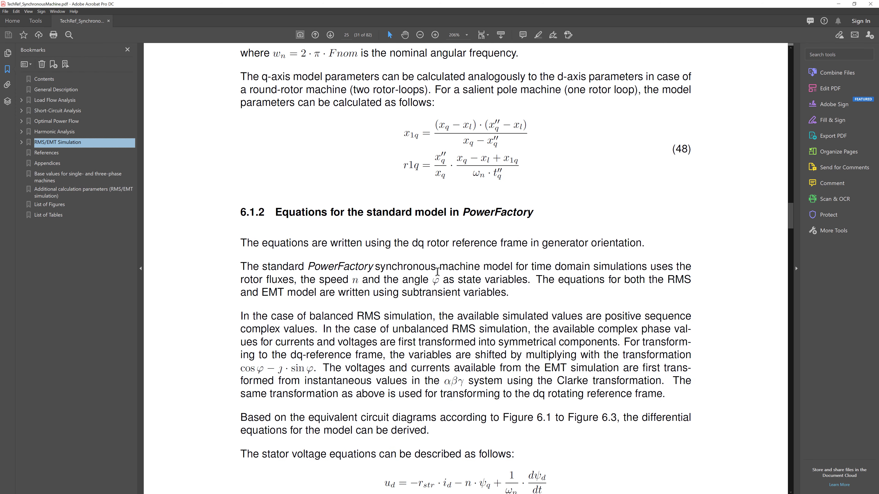
scroll(437, 271, down, 2)
scroll(437, 272, down, 1)
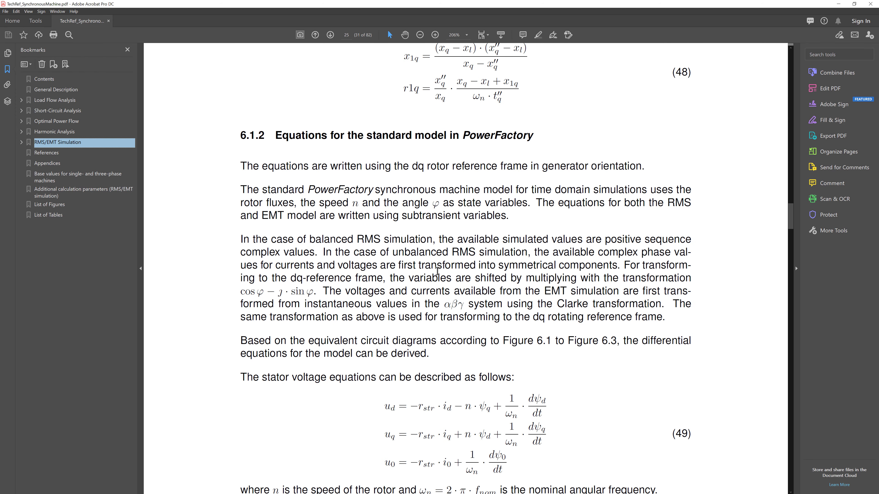
drag(366, 135, 533, 137)
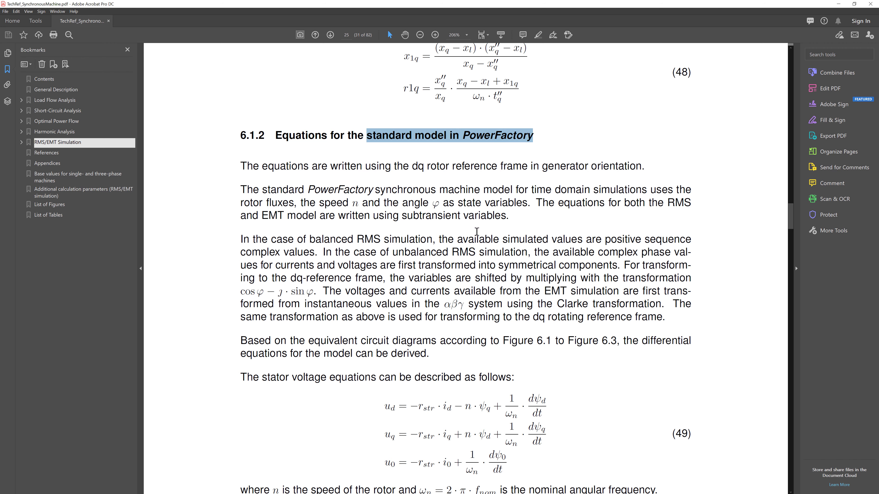
scroll(459, 249, down, 3)
scroll(460, 249, down, 2)
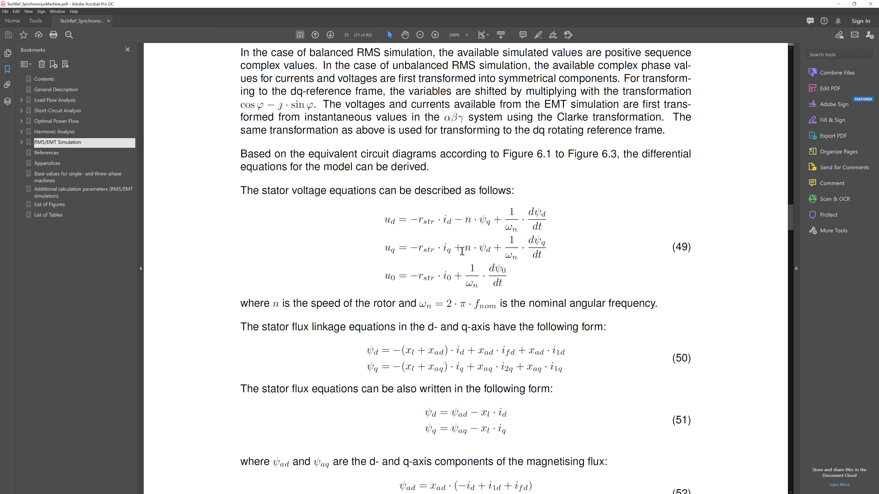
scroll(367, 108, up, 3)
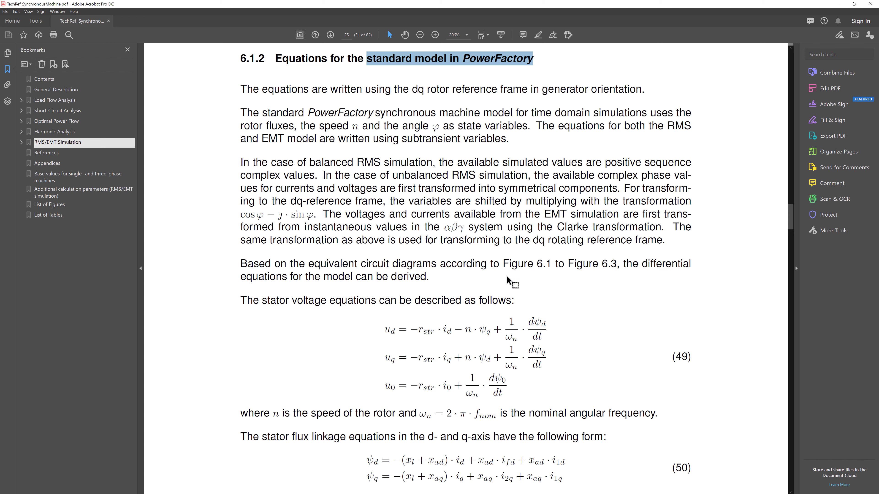
Step: Examine section 6.1.2's stator and rotor flux linkage, subtransient, coupling factor, electrical torque, rotor voltage and rotor current equations
scroll(540, 264, down, 5)
scroll(540, 264, down, 11)
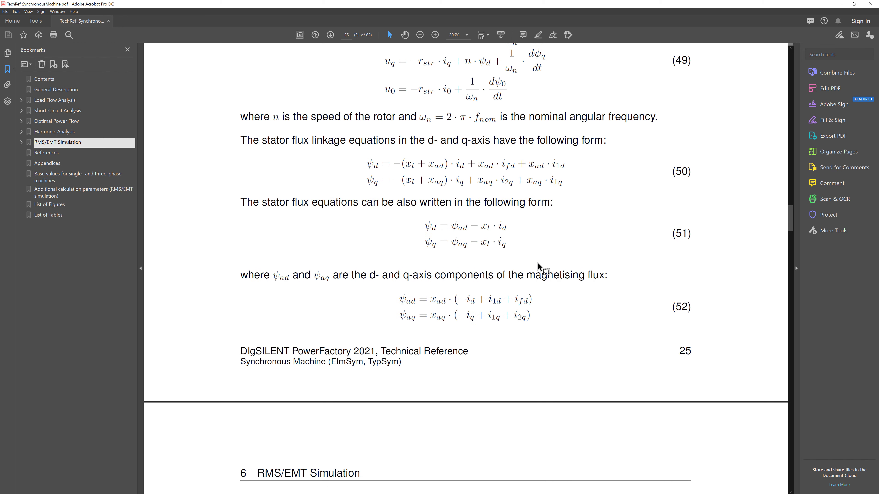
scroll(539, 258, down, 10)
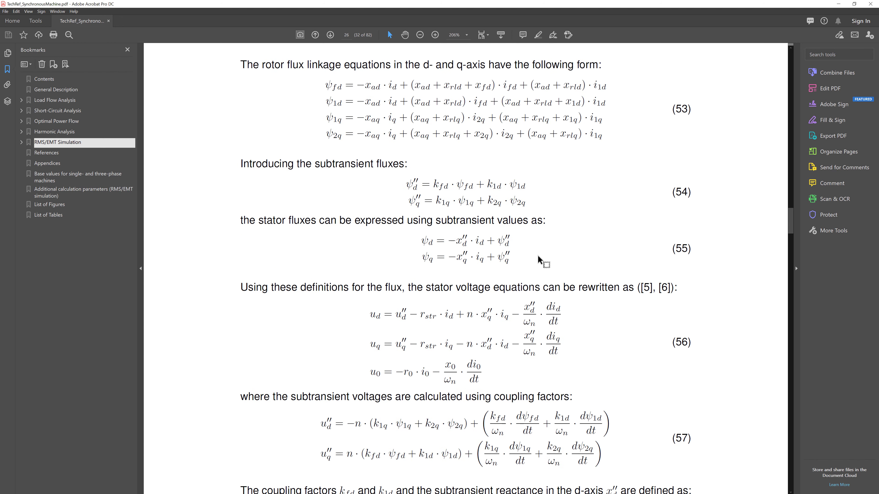
scroll(542, 247, down, 11)
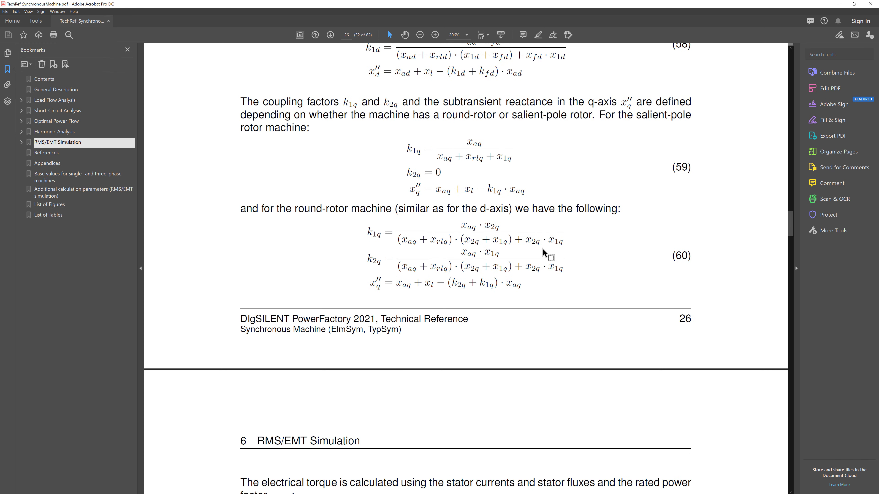
scroll(542, 254, down, 8)
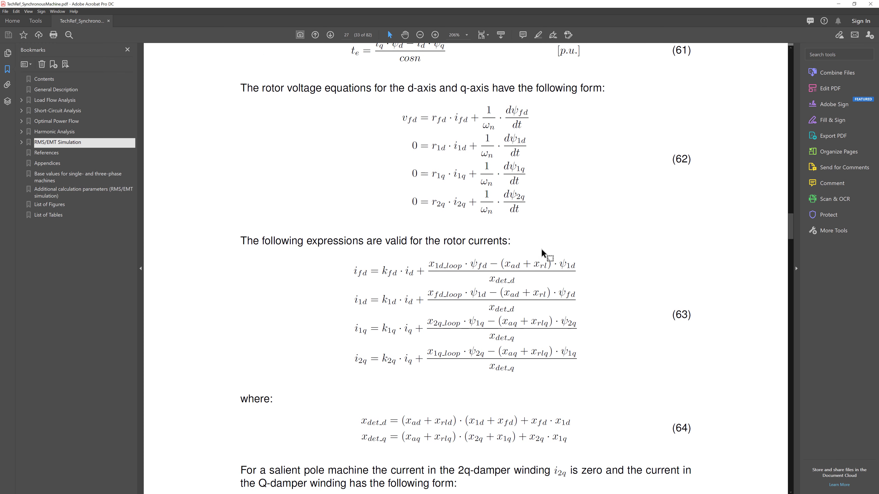
scroll(542, 255, down, 10)
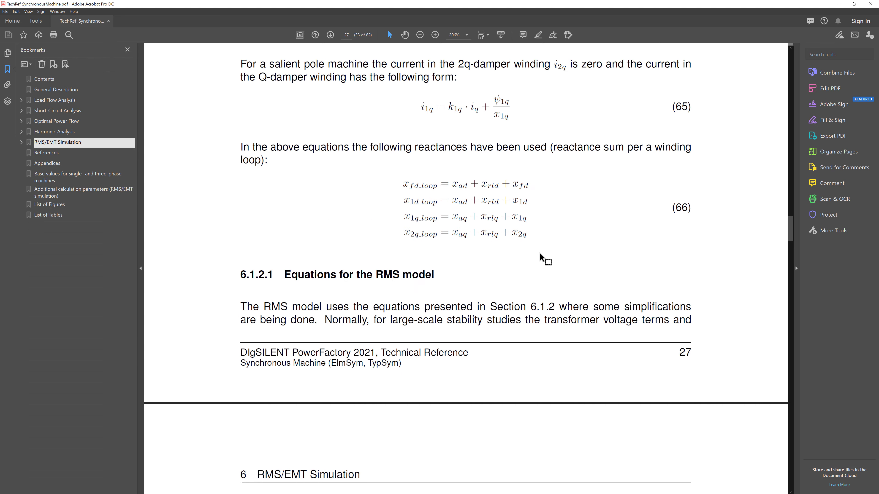
Step: Examine section 6.1.2.1 on the RMS model, covering its simplified stator voltages, speed variation options, magnetisation flux and negative and zero sequence equations
scroll(539, 258, down, 12)
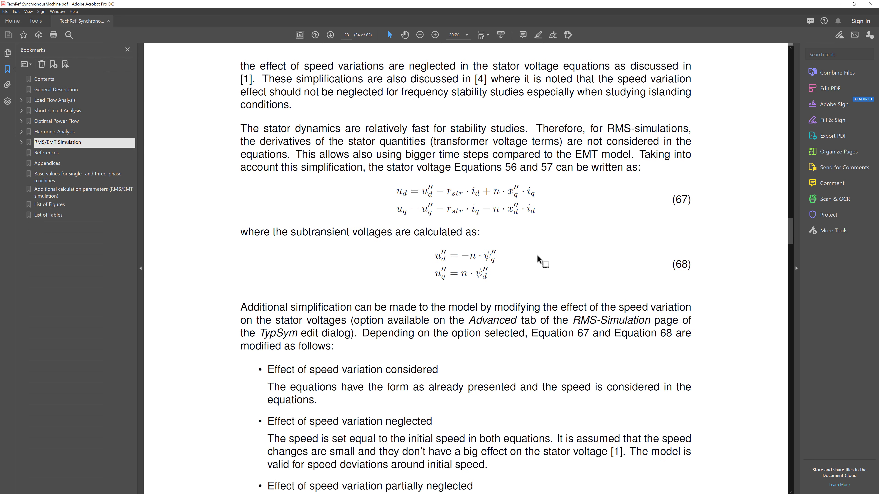
scroll(539, 257, down, 12)
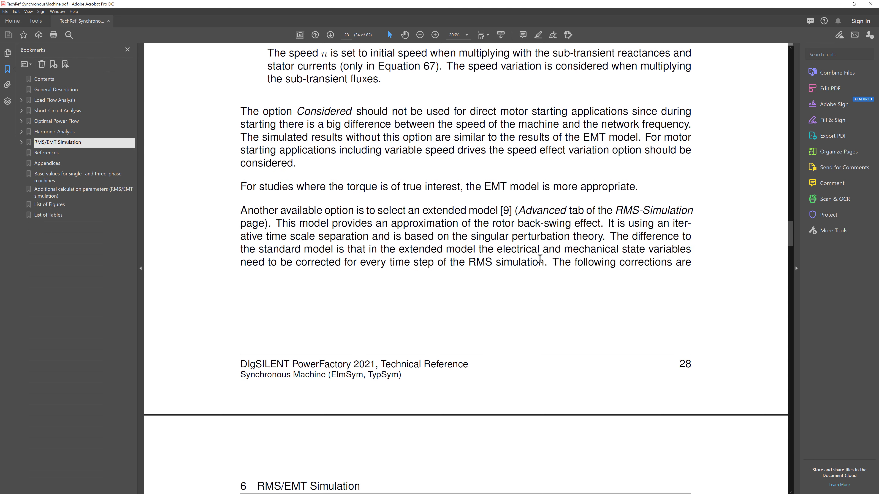
scroll(538, 256, down, 12)
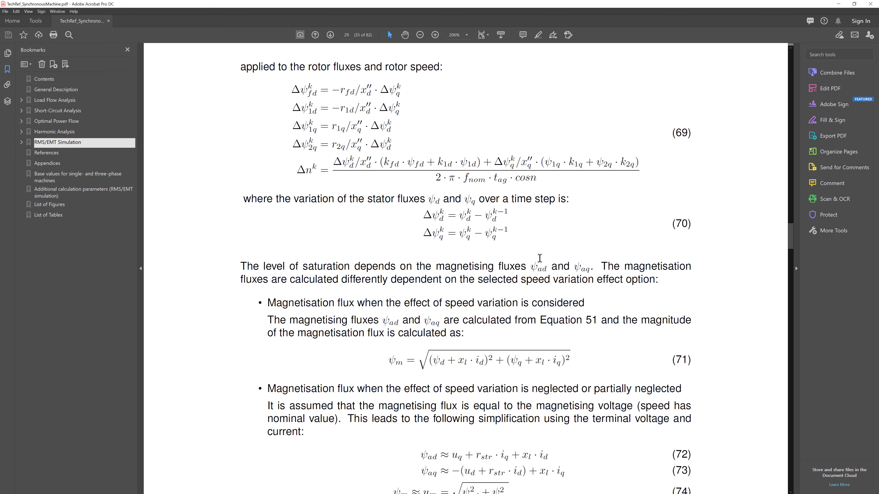
scroll(538, 259, down, 12)
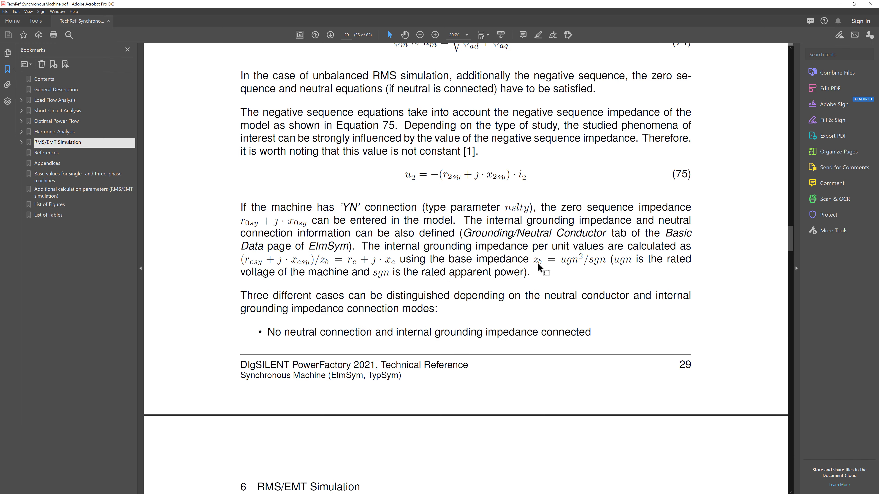
scroll(539, 271, down, 12)
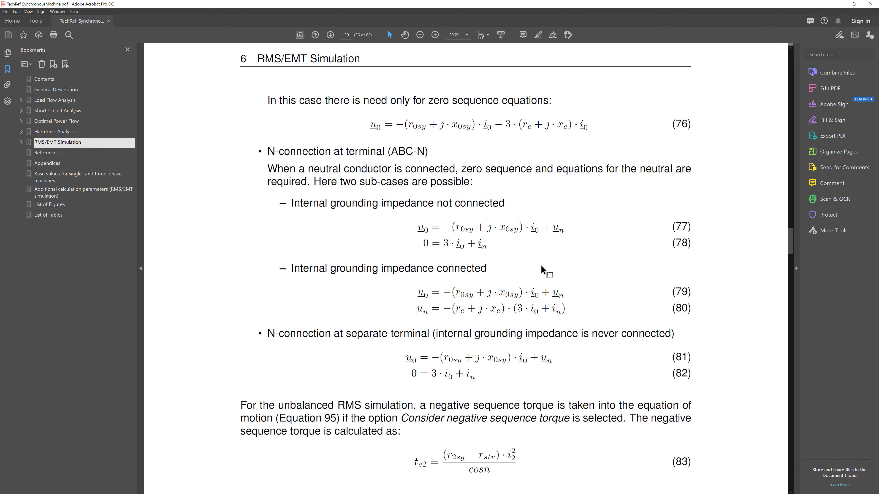
Step: Go past the EMT model equations to section 6.1.2.3 Mechanical Equations and select the text "speed derivative dn/dt" above equation 95
scroll(535, 272, down, 12)
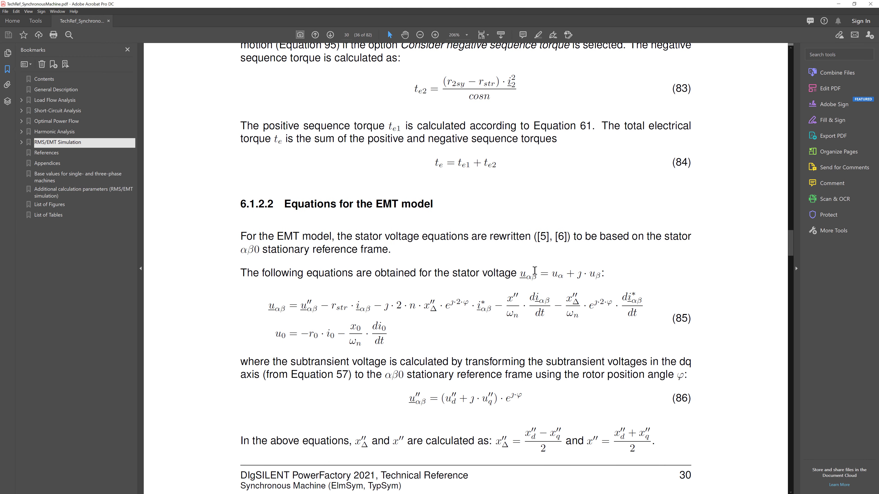
scroll(533, 272, down, 12)
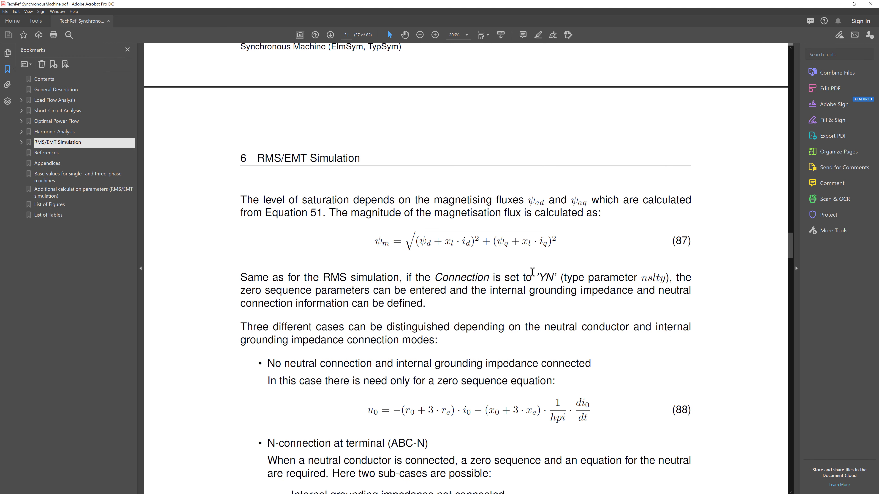
scroll(530, 276, down, 6)
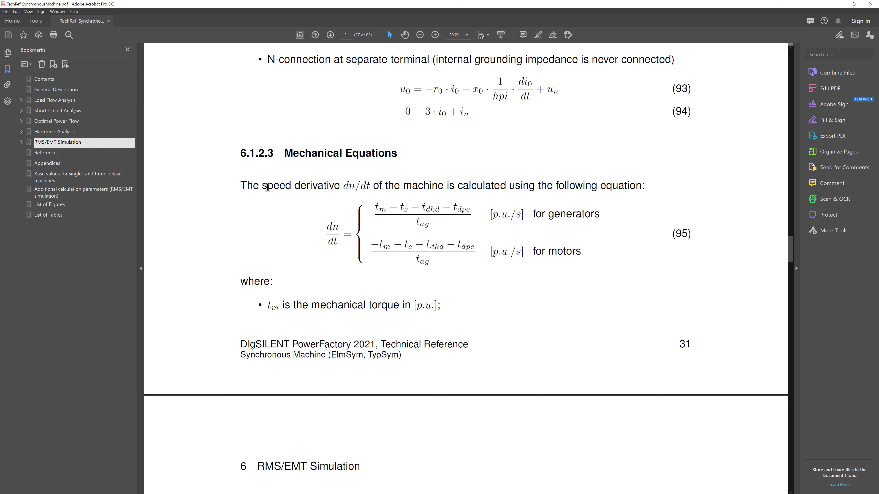
drag(292, 187, 369, 187)
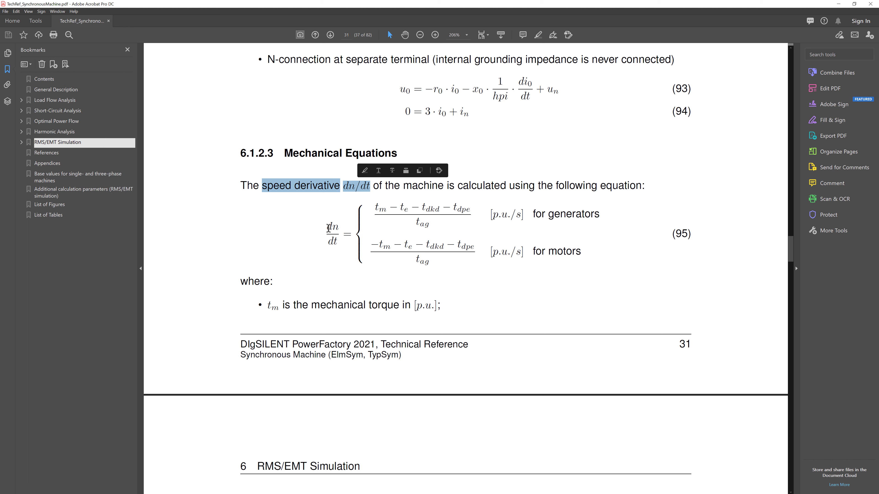